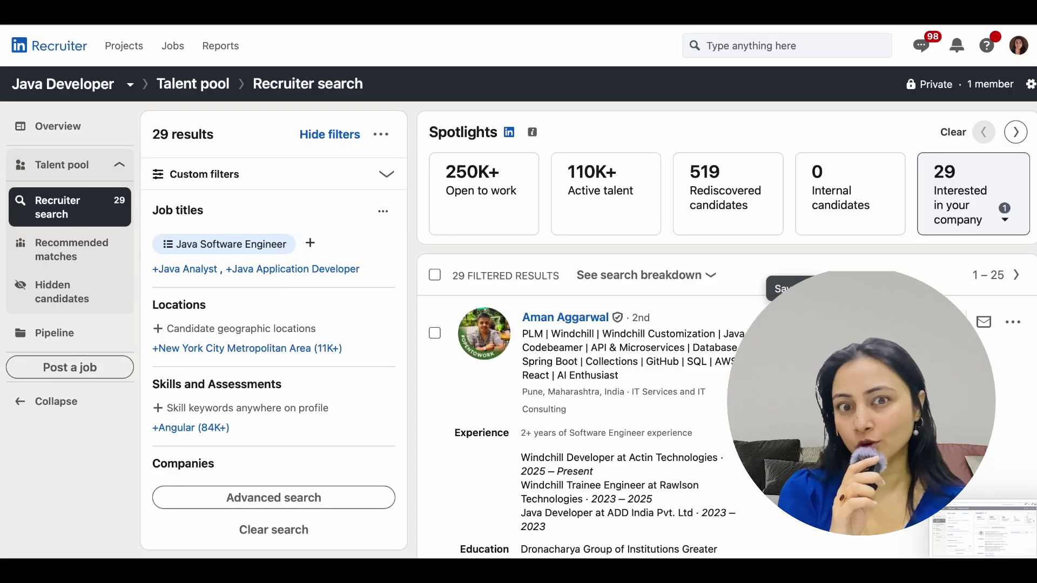
# - Toggle the "Interested in your company" spotlight filter on the Java Developer candidate search
pyautogui.click(969, 191)
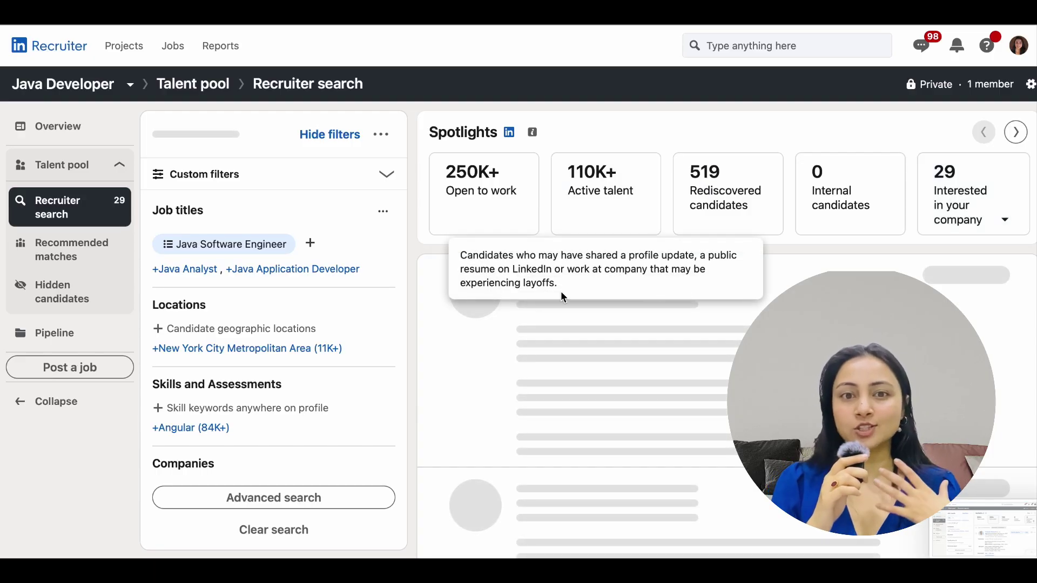
pyautogui.click(952, 187)
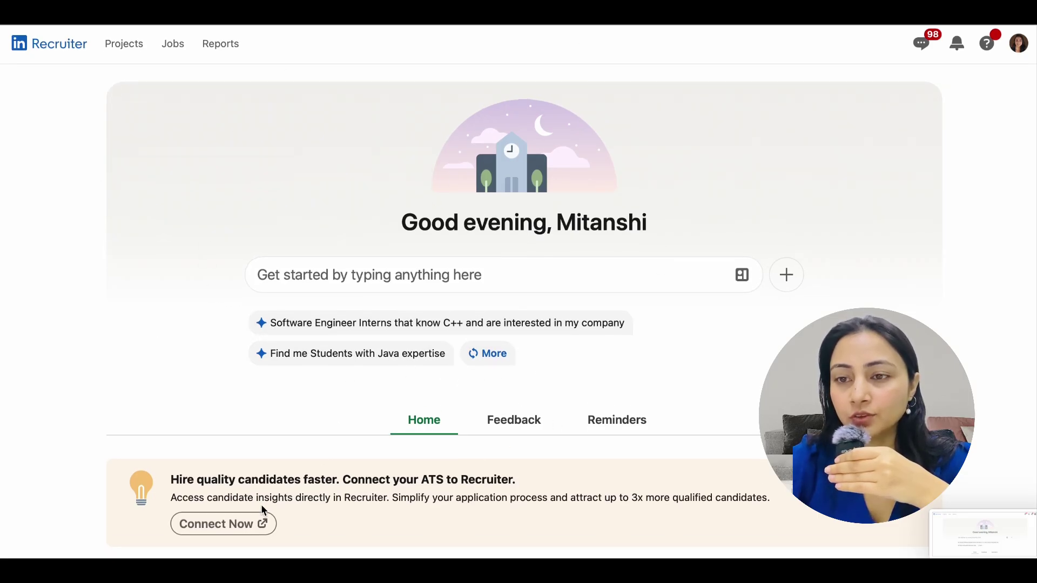
# - Look over the home page's projects and recent searches, and the options offered for Projects, Jobs and Reports
pyautogui.scroll(-4, 261, 486)
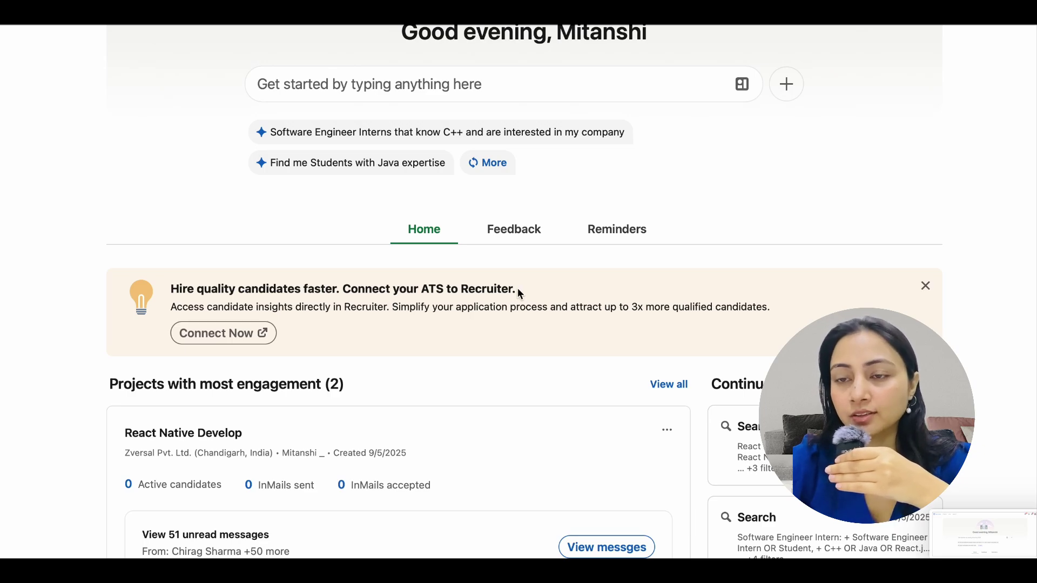
pyautogui.scroll(-6, 521, 294)
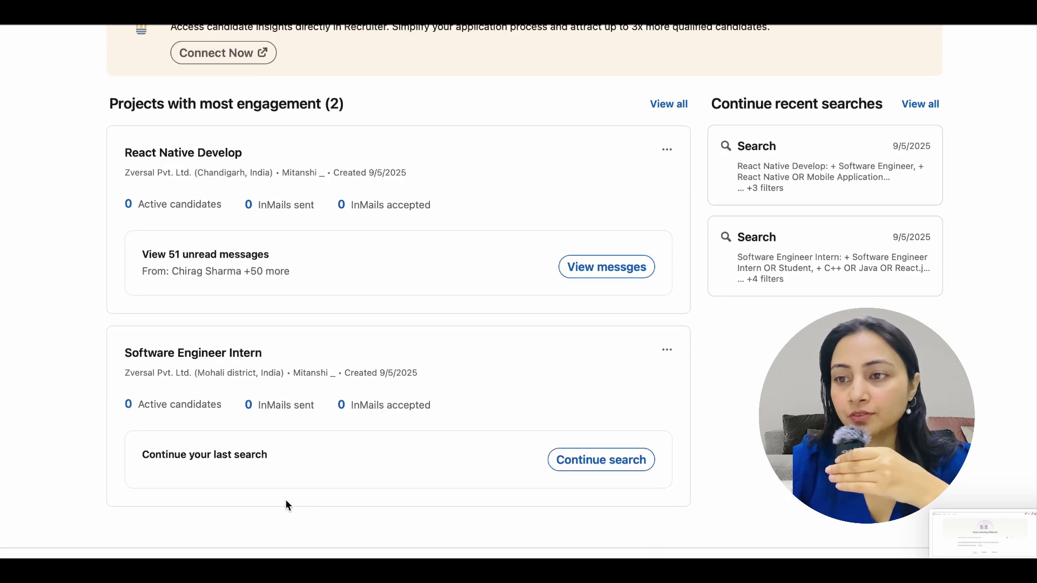
pyautogui.scroll(2, 656, 248)
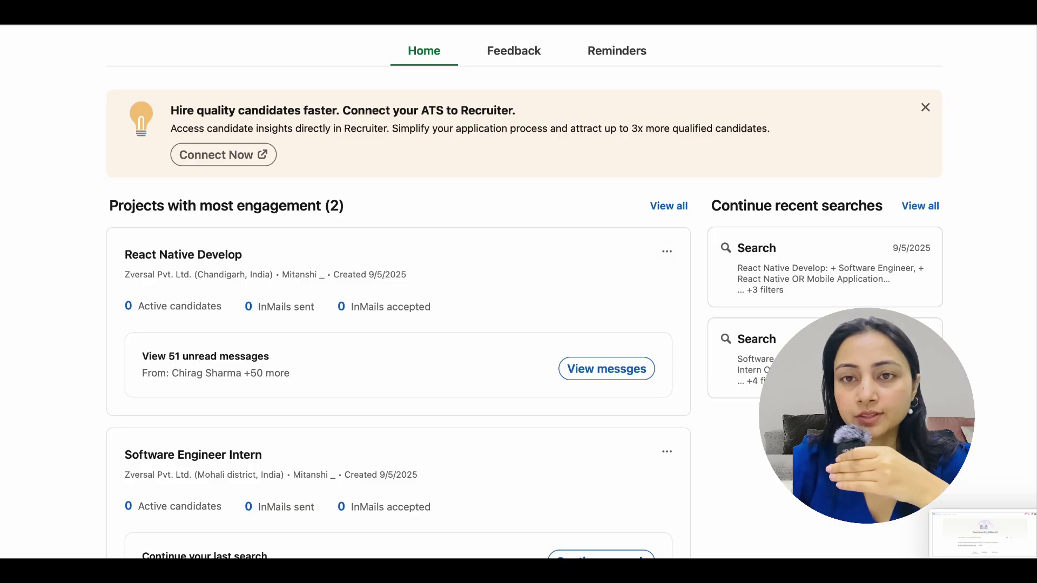
pyautogui.scroll(7, 588, 228)
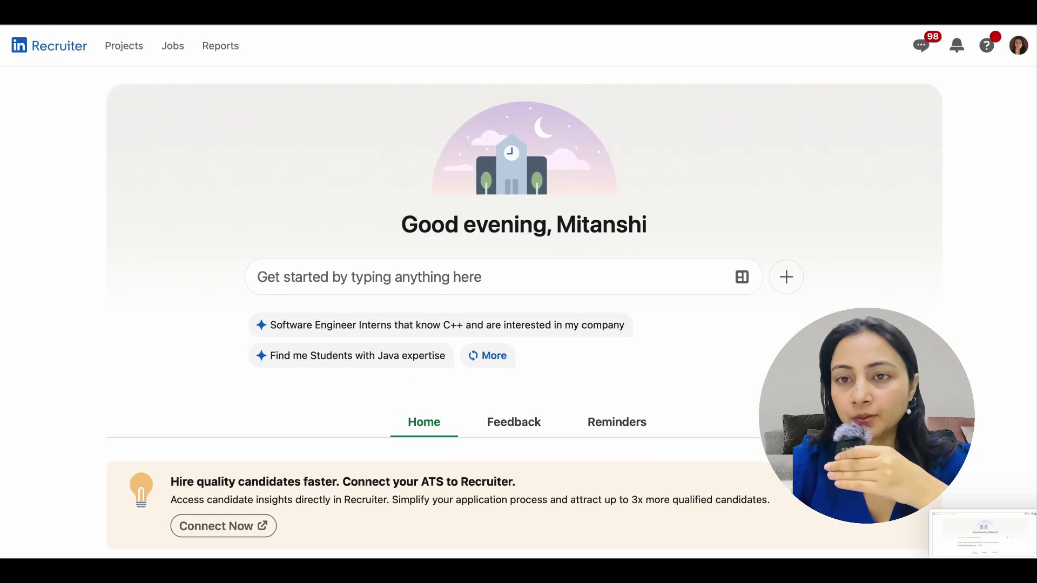
pyautogui.click(106, 54)
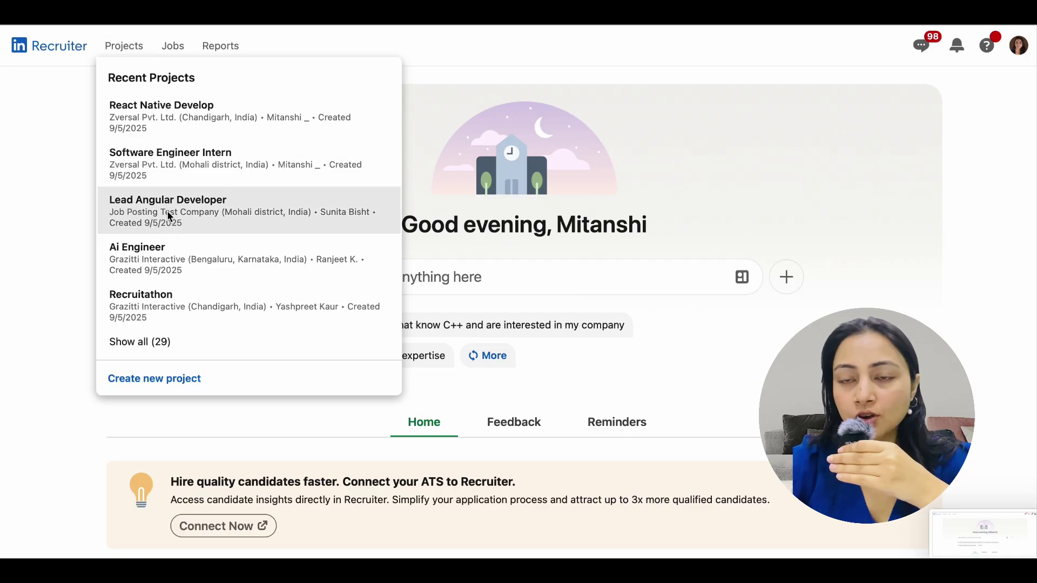
pyautogui.click(175, 47)
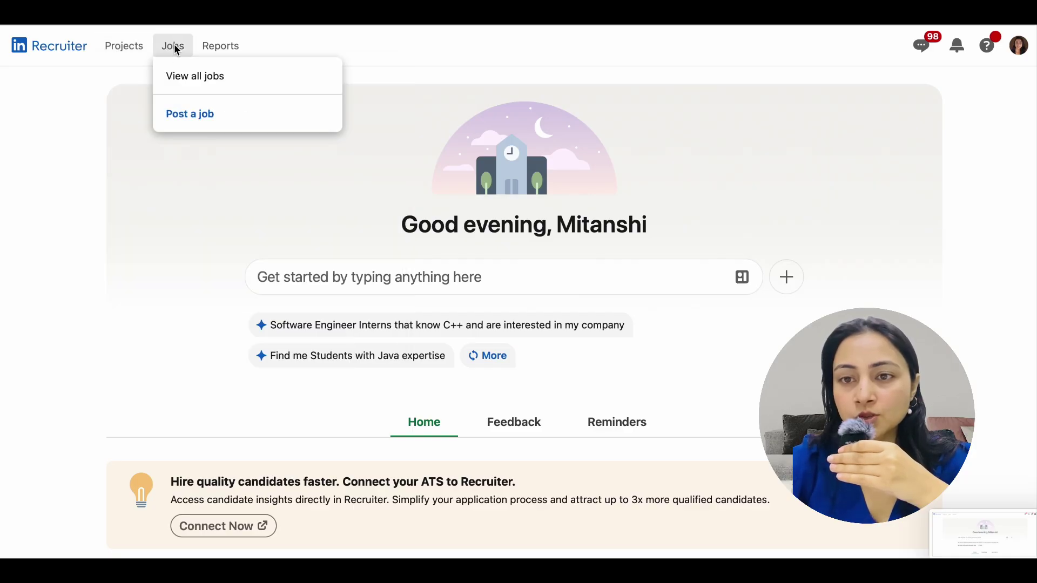
pyautogui.click(226, 54)
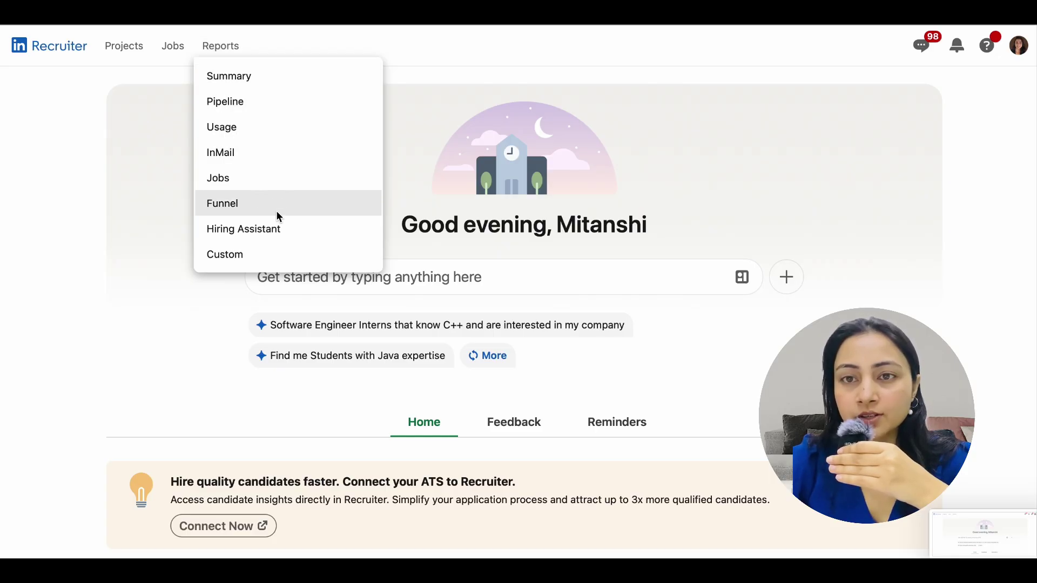
pyautogui.click(99, 220)
# - Start a new project and name it "Java Developer"
pyautogui.moveTo(114, 50)
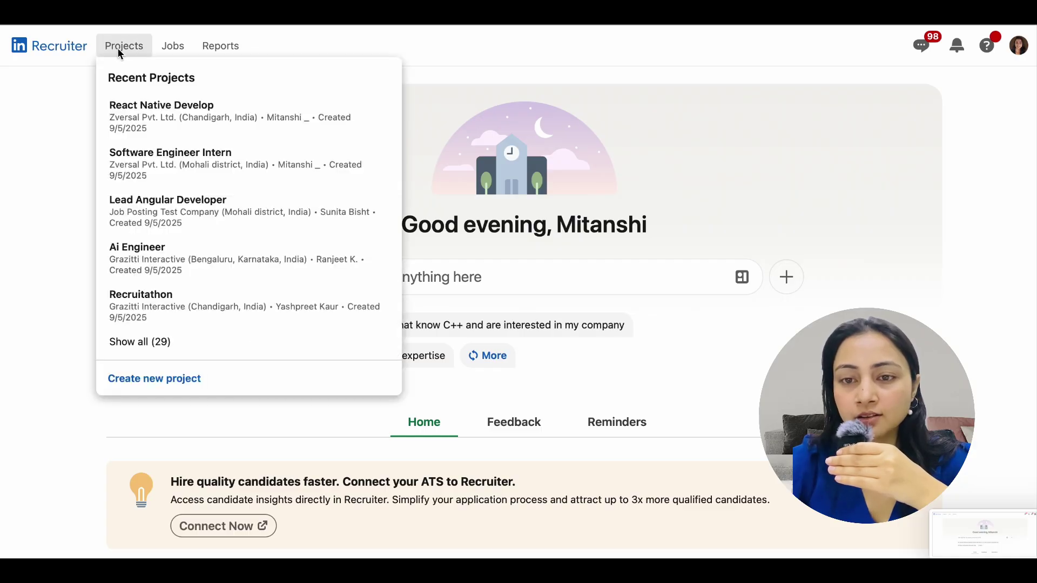
pyautogui.click(154, 380)
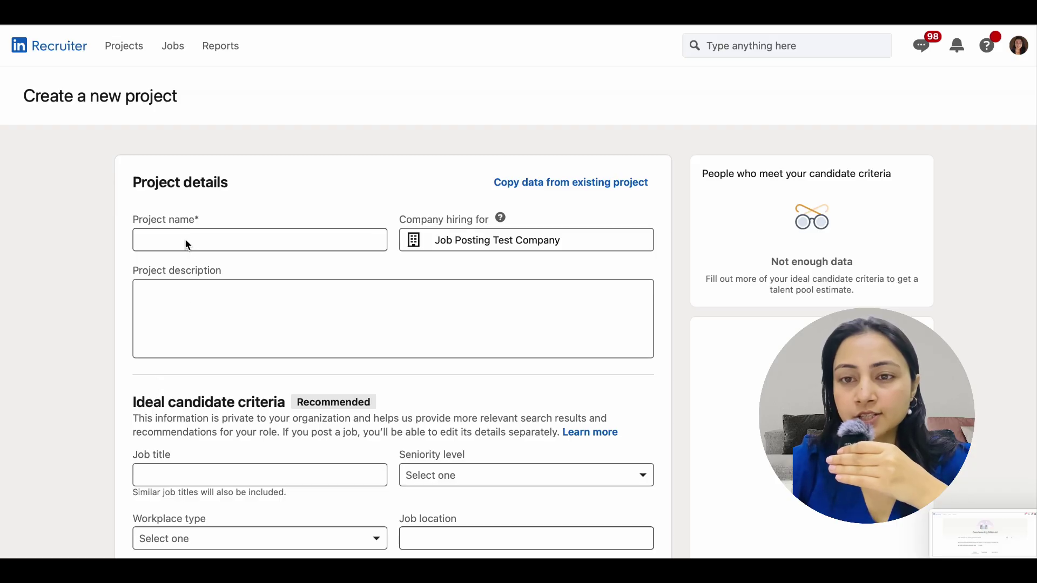
pyautogui.click(186, 245)
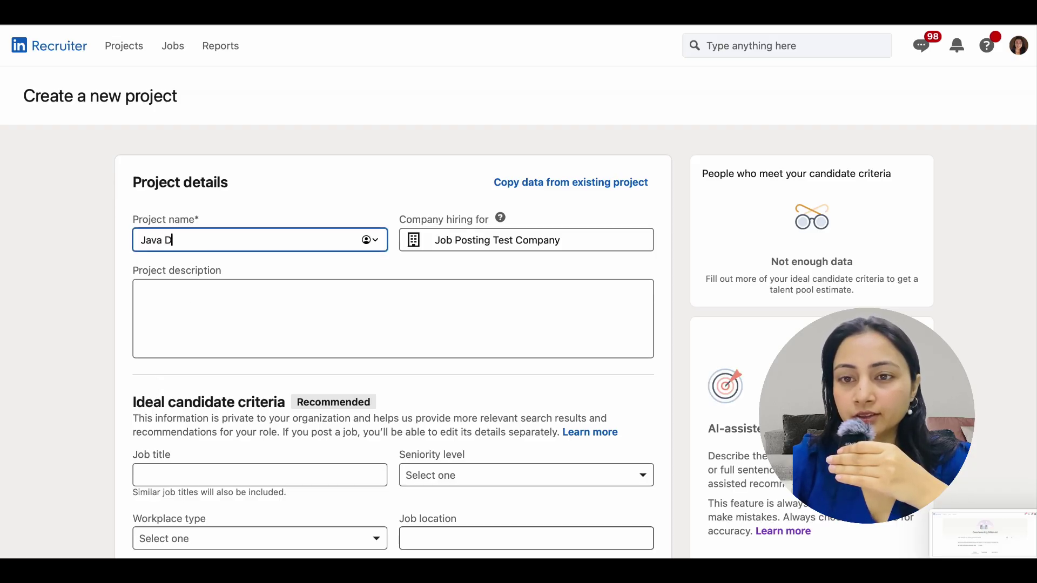
pyautogui.write('Java Developer')
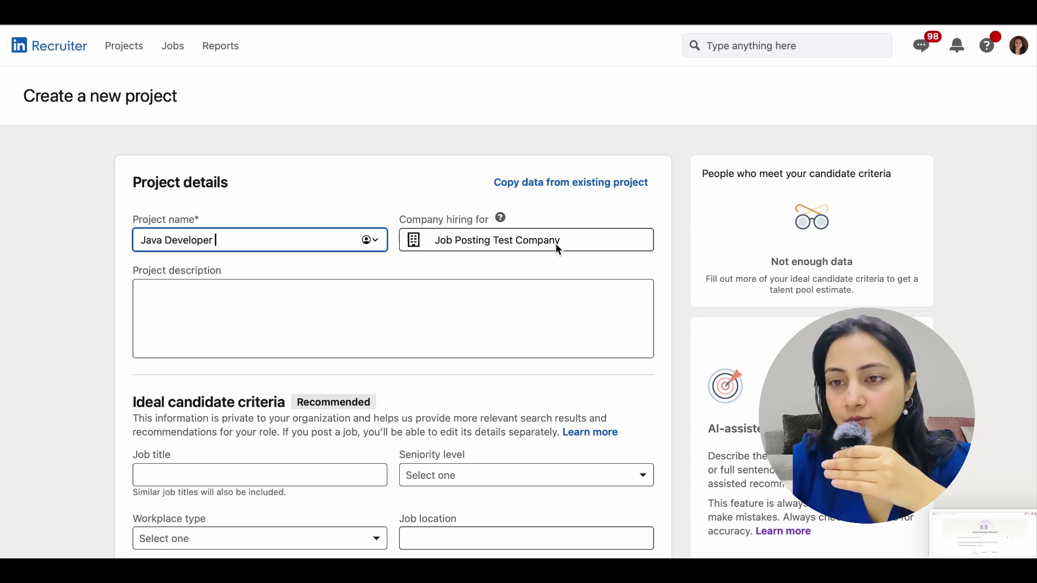
# - Replace the company the project is hiring for with Infosys
pyautogui.click(580, 243)
pyautogui.moveTo(581, 245); pyautogui.dragTo(428, 238)
pyautogui.press('BackSpace')
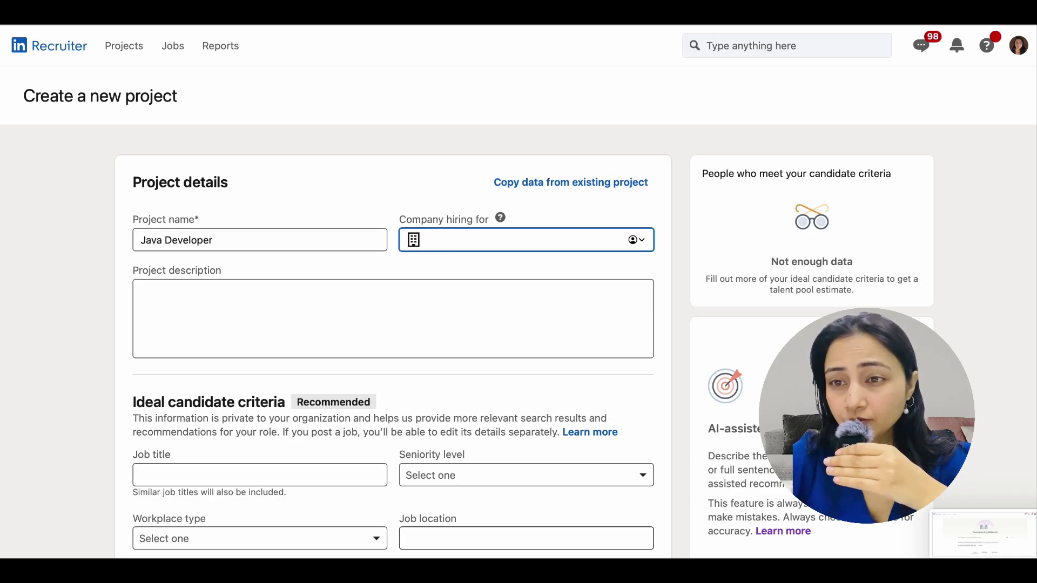
pyautogui.write('info')
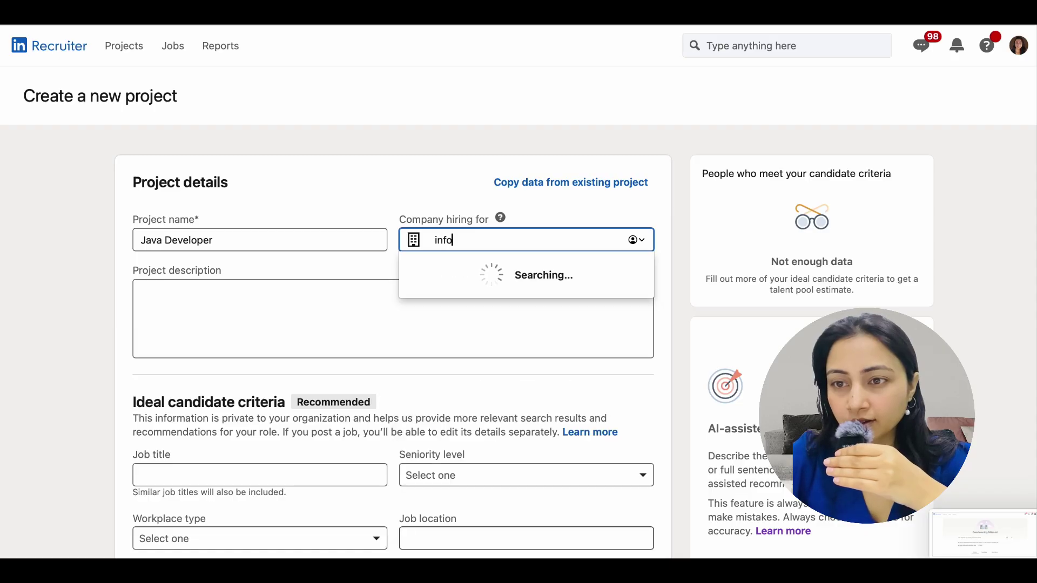
pyautogui.click(447, 278)
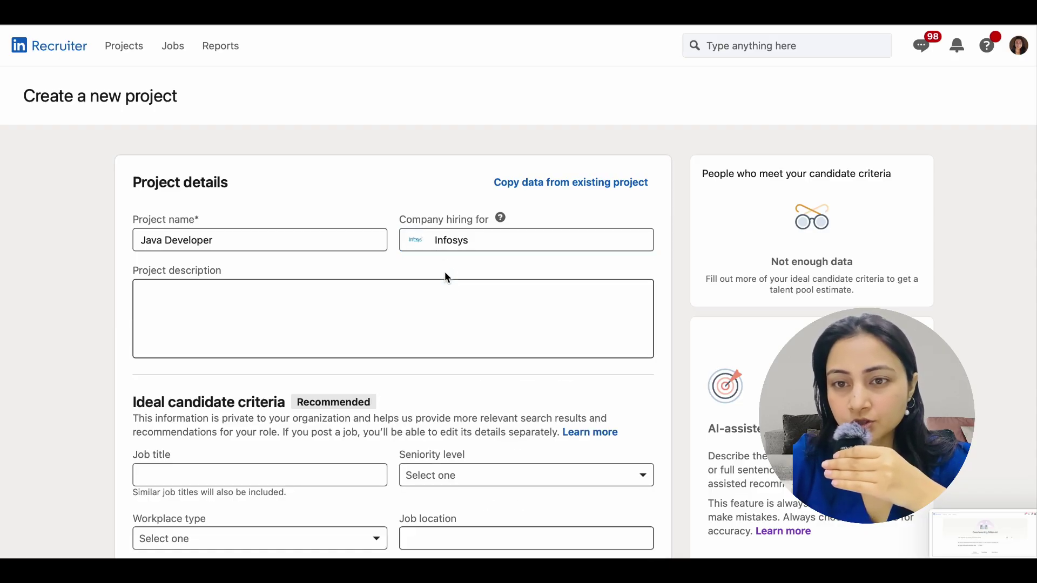
# - Paste the entry-level Java Developer job description into the project description and read through its responsibilities and requirements
pyautogui.click(193, 292)
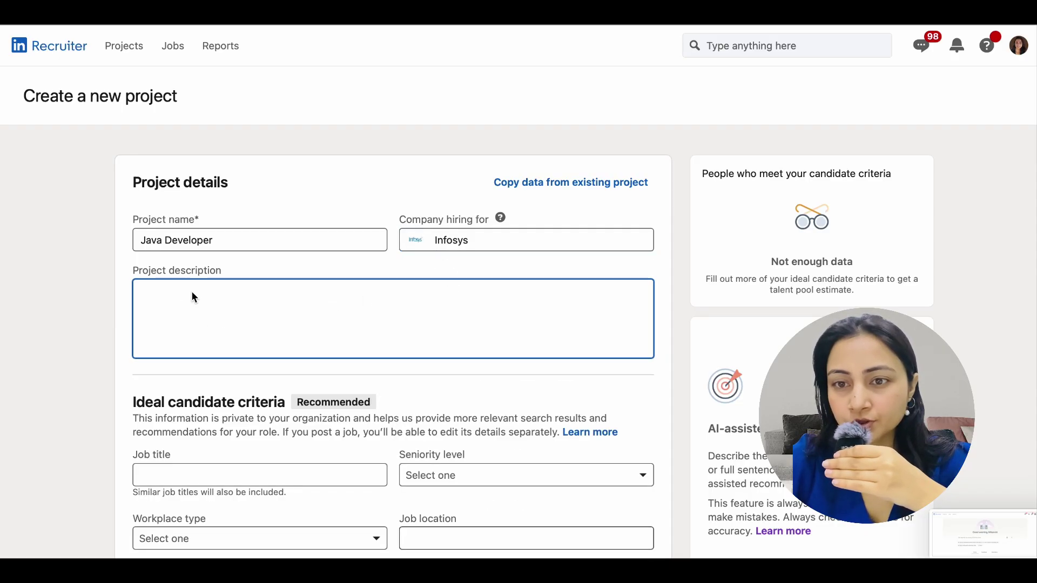
pyautogui.hotkey('ctrl', 'v')
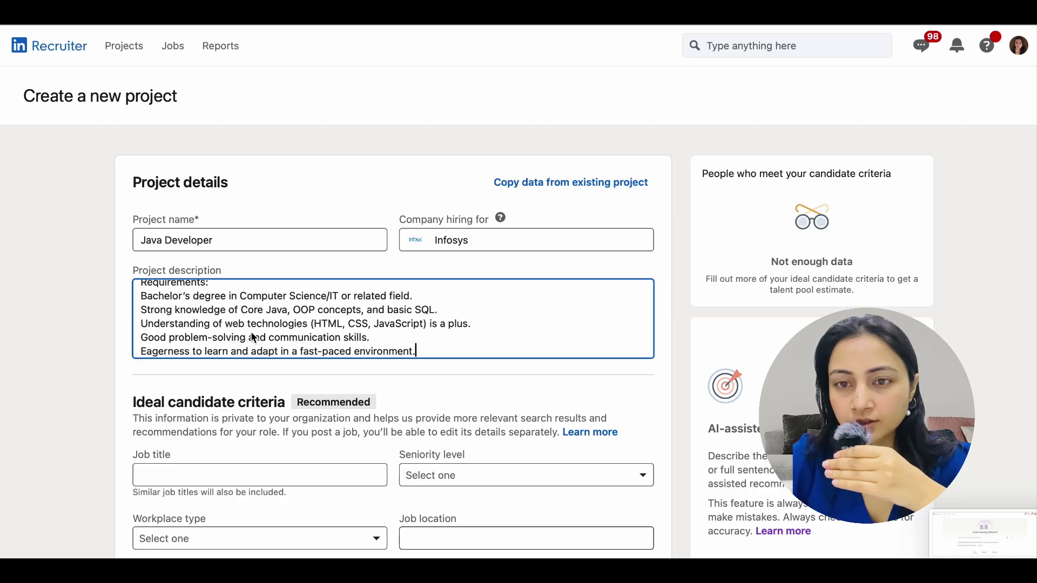
pyautogui.scroll(5, 252, 335)
pyautogui.scroll(2, 254, 337)
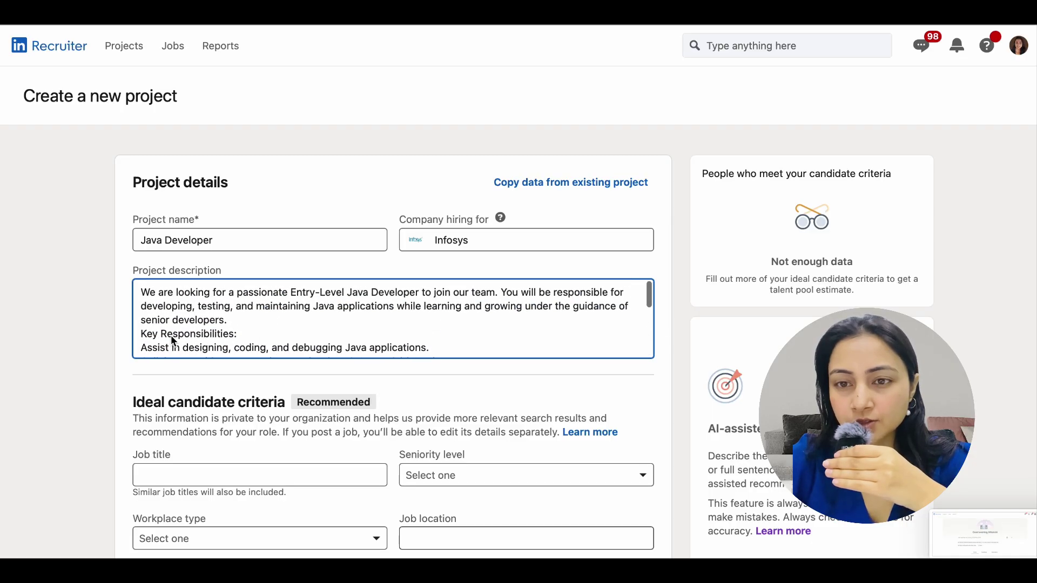
pyautogui.scroll(-7, 238, 342)
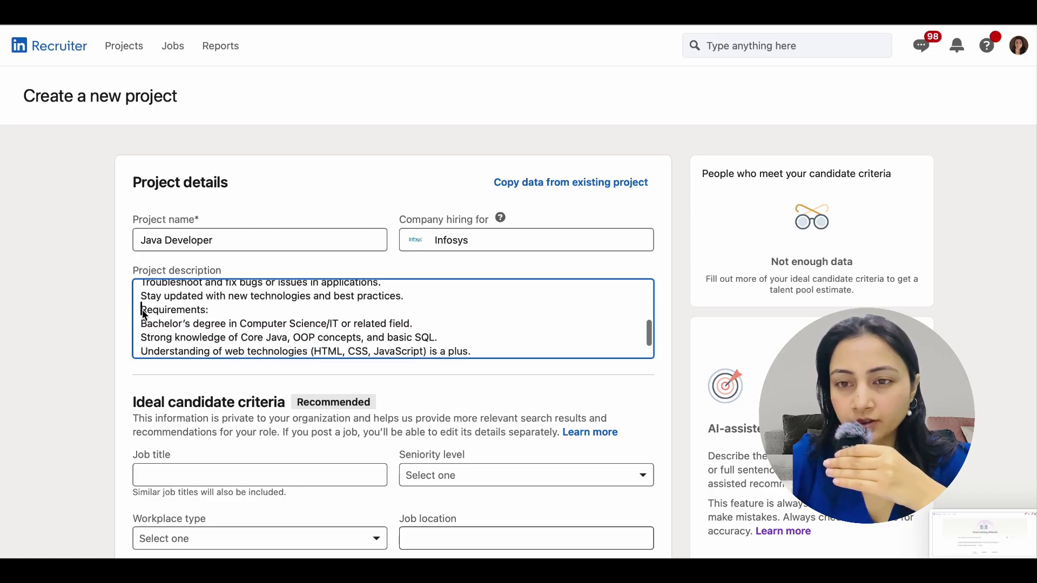
pyautogui.scroll(-3, 235, 324)
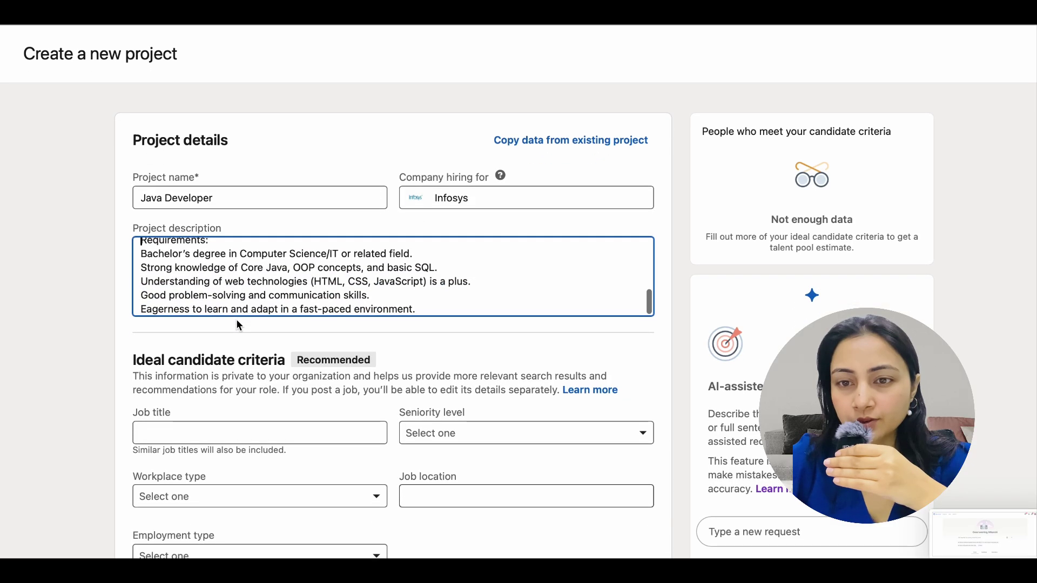
# - Look up "Java Developer" as the ideal candidate's job title and choose the suggestion Java Software Engineer
pyautogui.scroll(-5, 239, 324)
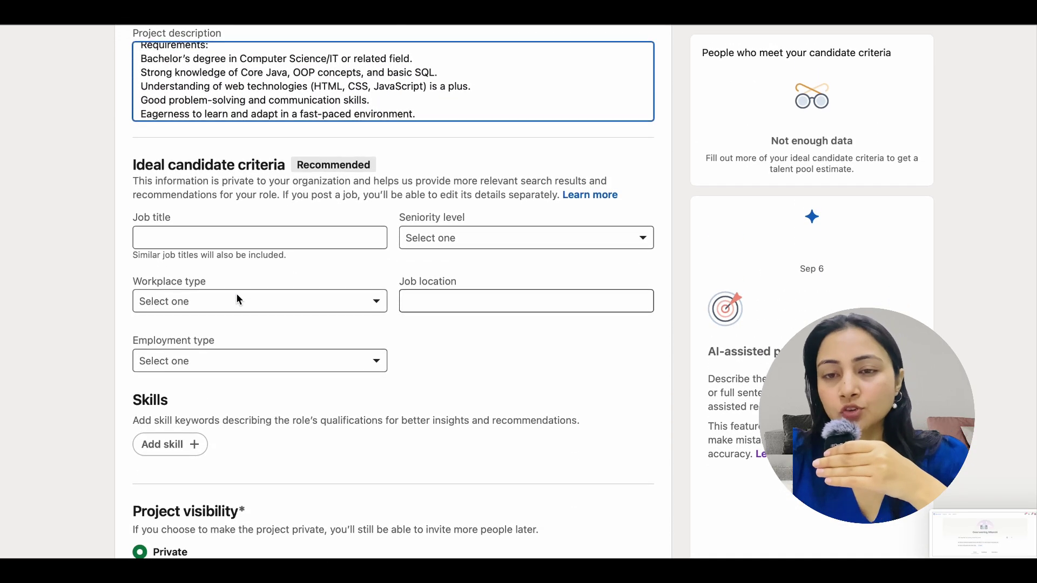
pyautogui.click(208, 237)
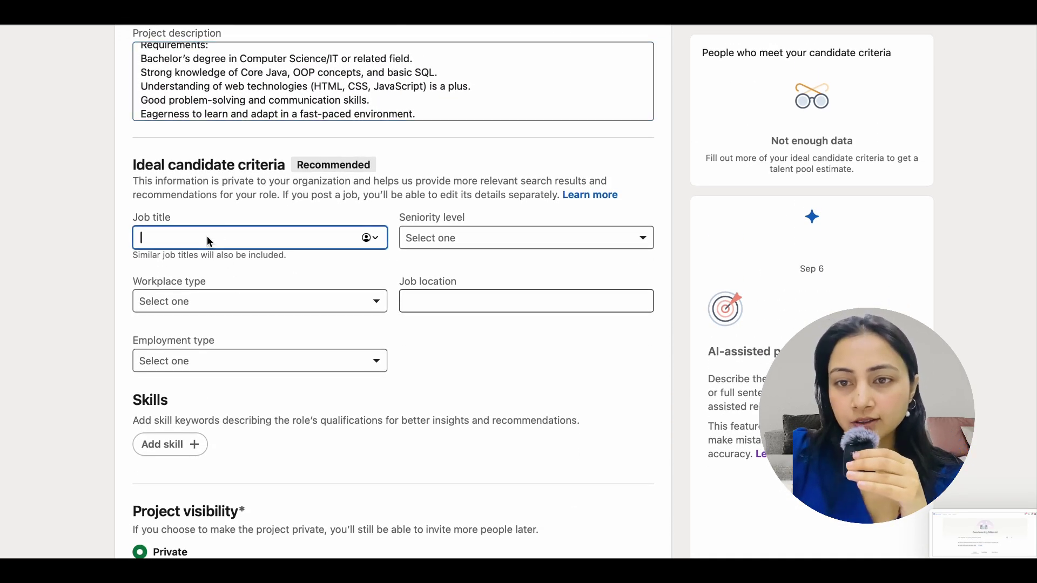
pyautogui.write('Java Developer')
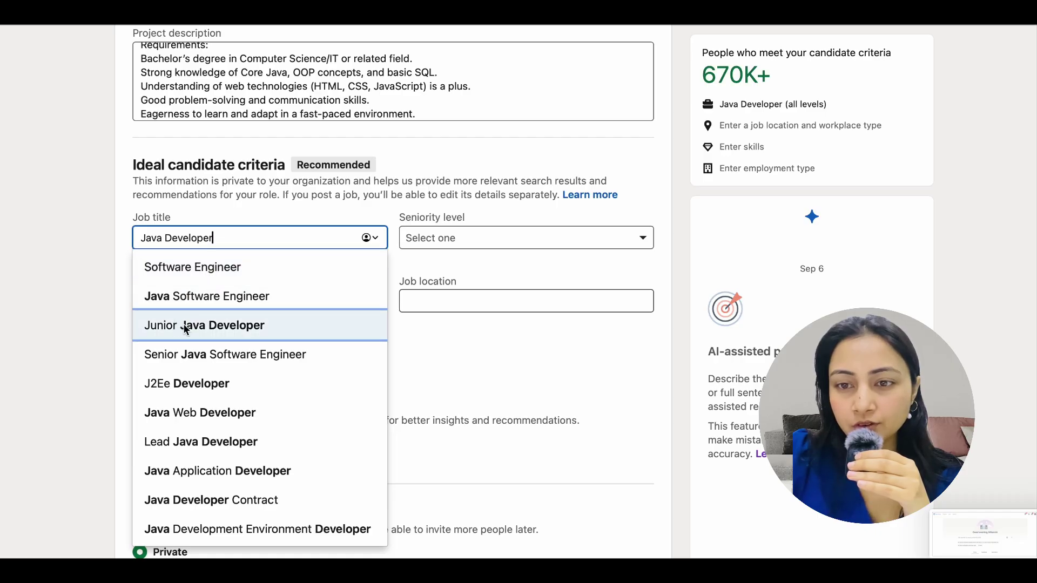
pyautogui.scroll(-1, 290, 455)
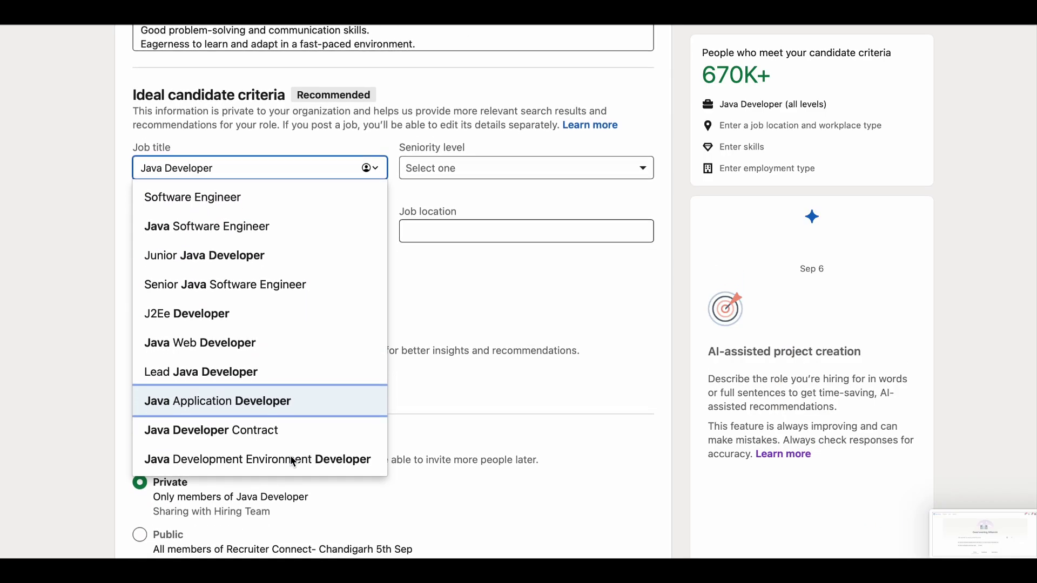
pyautogui.scroll(1, 310, 435)
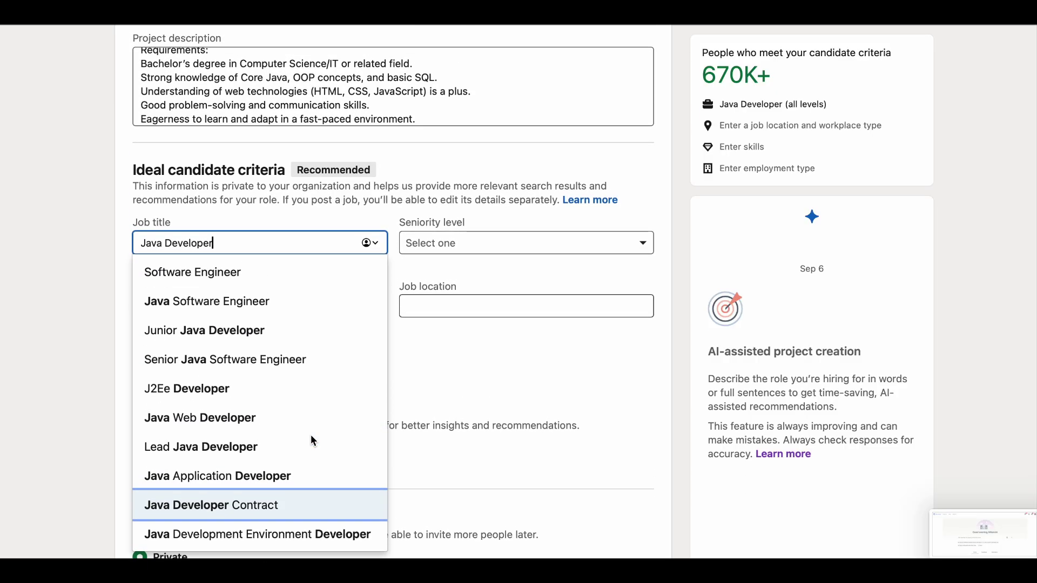
pyautogui.click(303, 306)
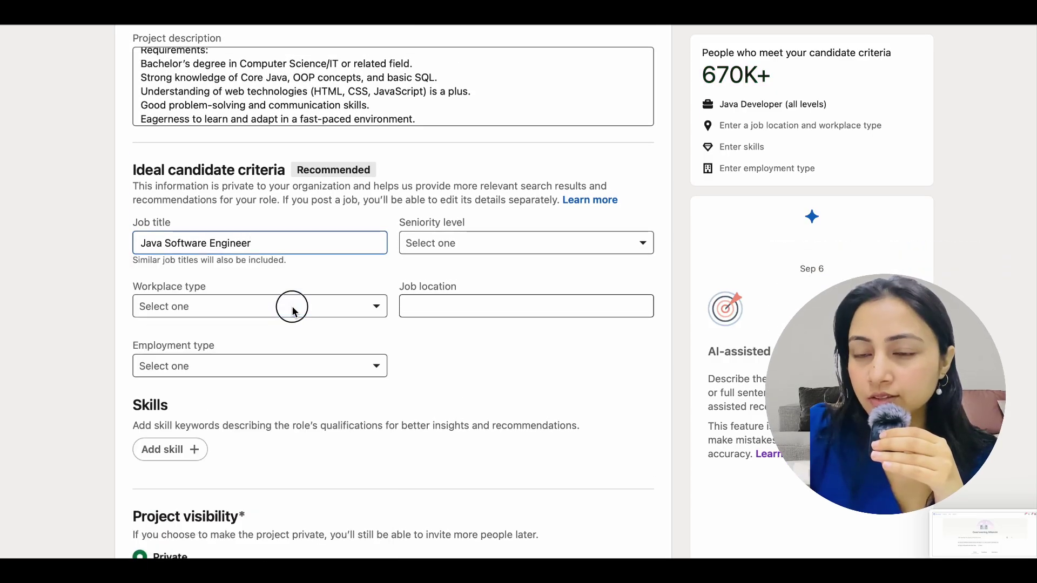
# - Set the ideal candidate's seniority level to Entry level and the workplace type to Hybrid
pyautogui.click(440, 242)
pyautogui.scroll(-3, 445, 250)
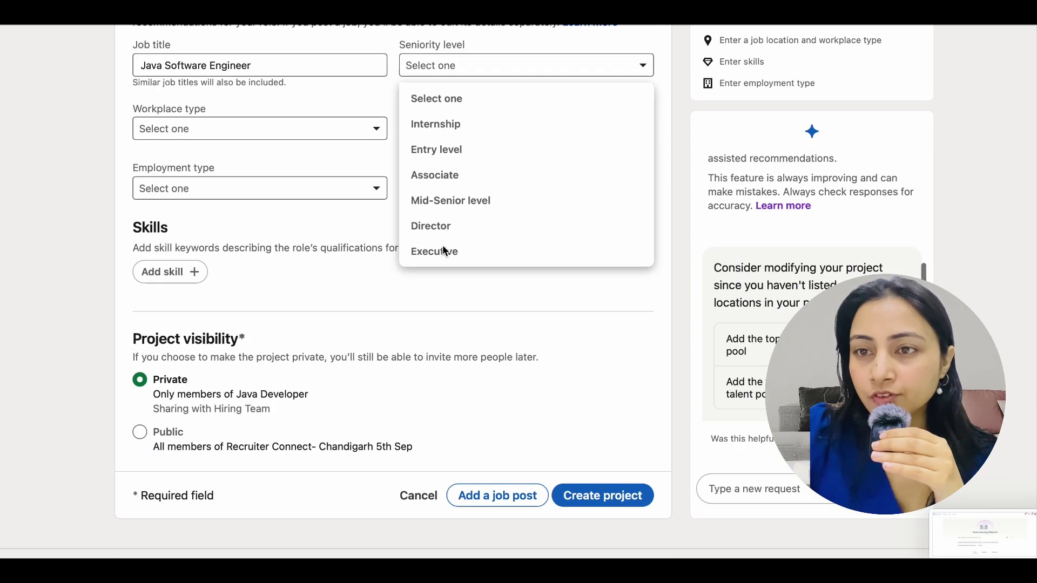
pyautogui.click(484, 148)
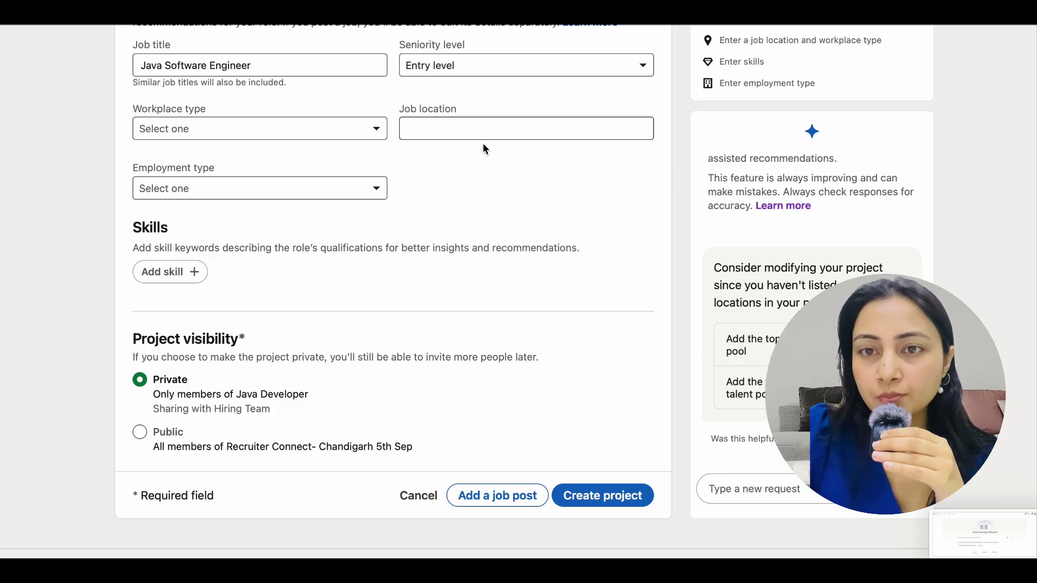
pyautogui.click(220, 130)
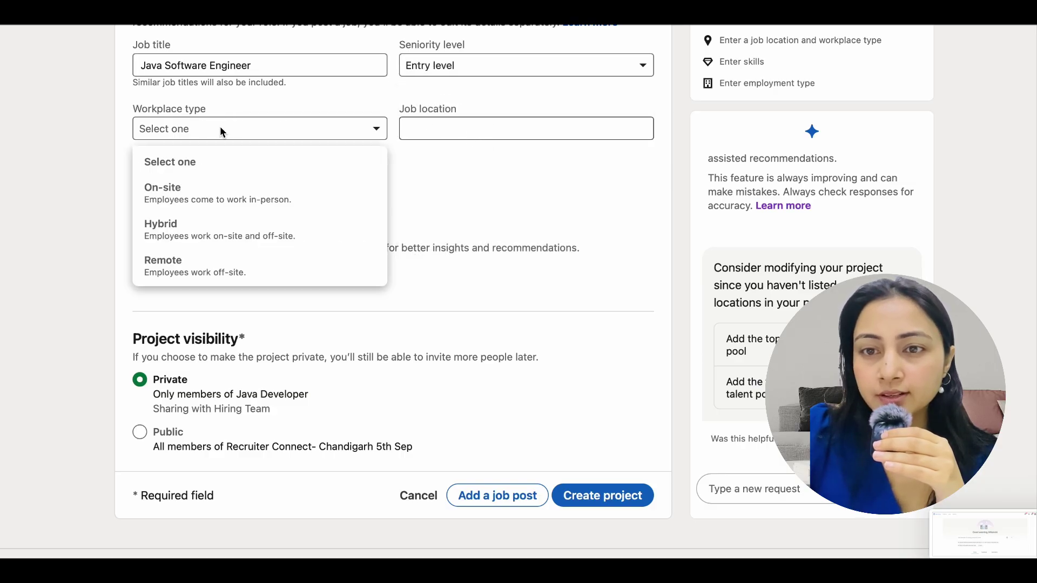
pyautogui.click(221, 223)
# - Set the job location to New Delhi, Delhi, India and the employment type to Full-time
pyautogui.click(439, 131)
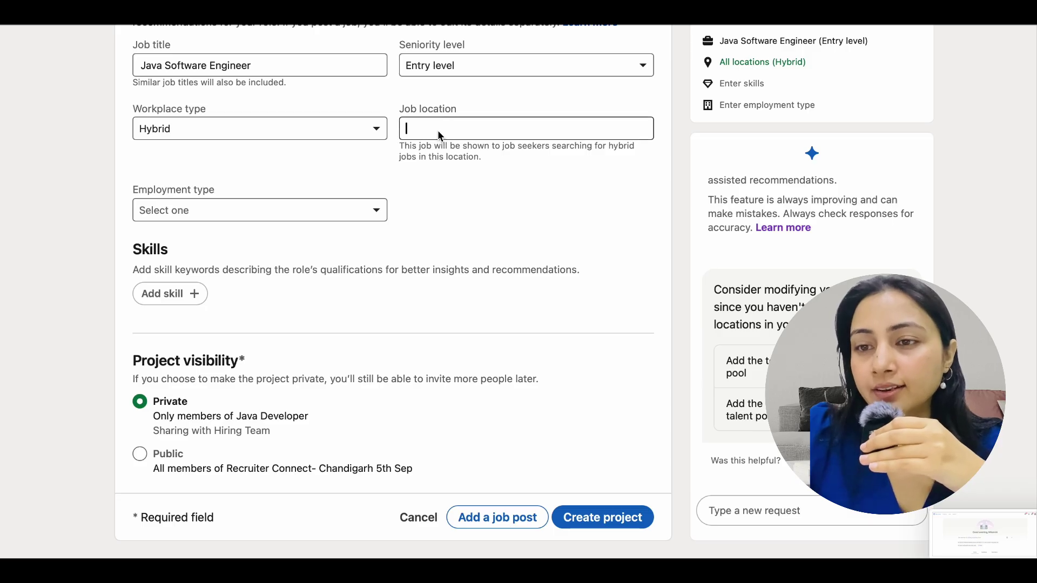
pyautogui.write('New')
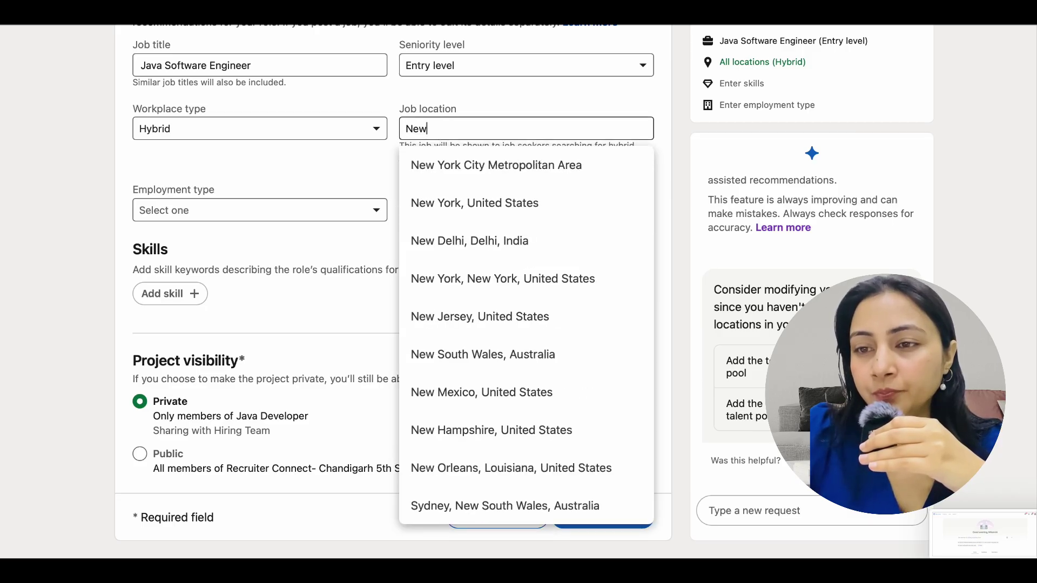
pyautogui.scroll(2, 529, 229)
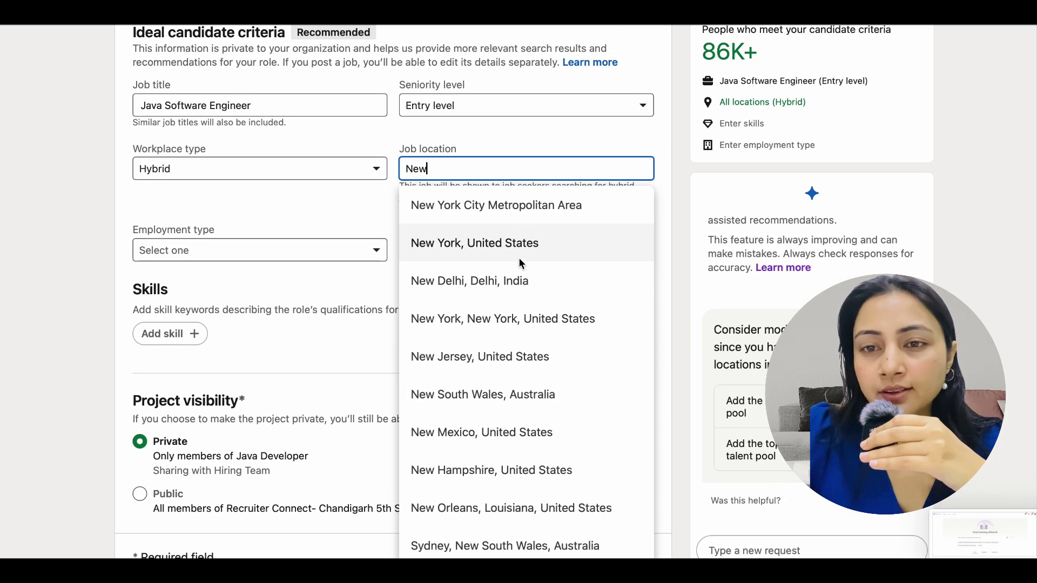
pyautogui.click(521, 281)
pyautogui.click(258, 250)
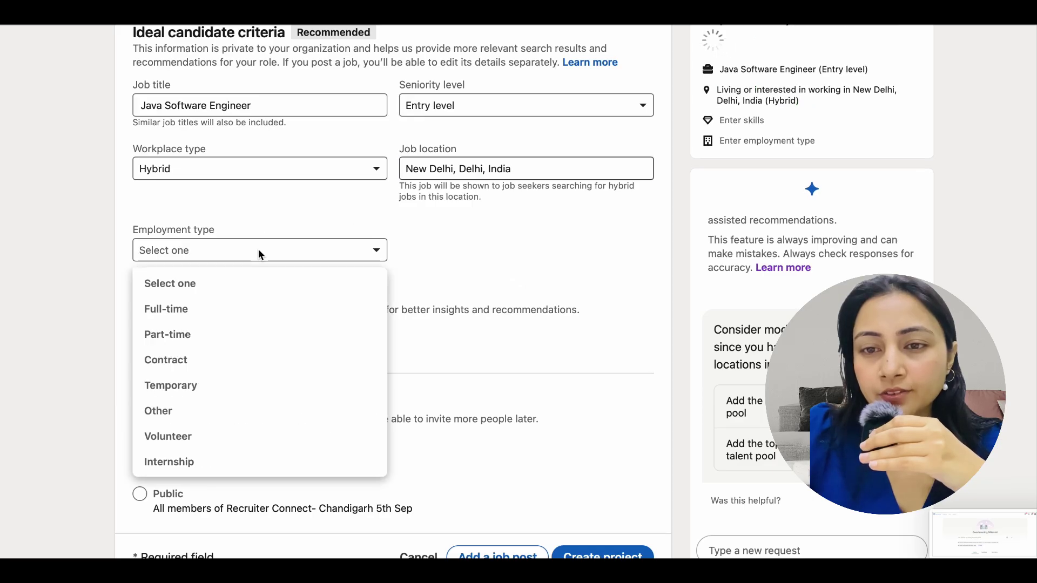
pyautogui.click(238, 316)
pyautogui.scroll(-1, 232, 369)
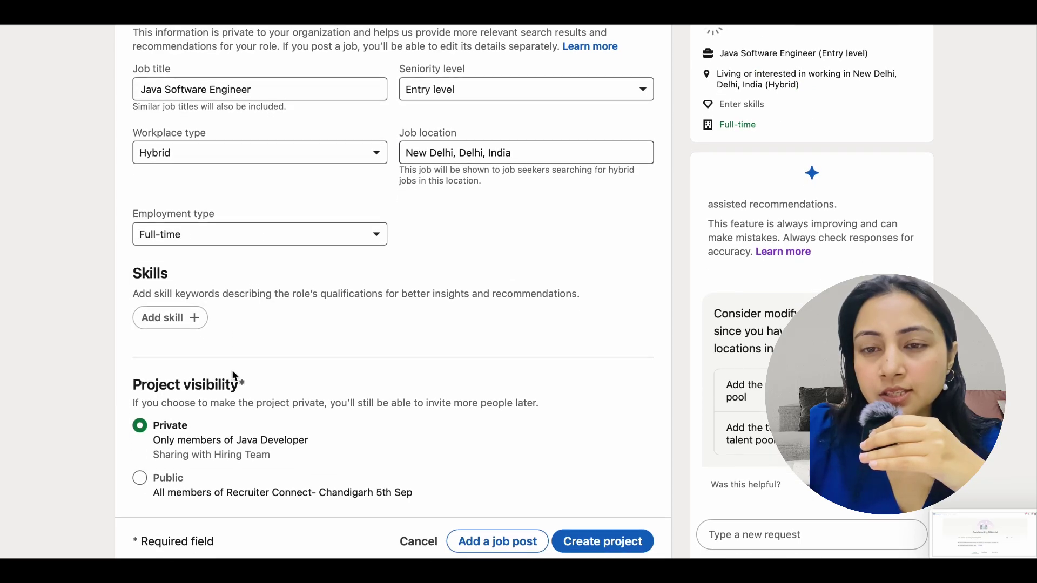
# - Add Java and Core Java as skill keywords for the ideal candidate
pyautogui.scroll(1, 200, 320)
pyautogui.click(194, 344)
pyautogui.scroll(2, 193, 344)
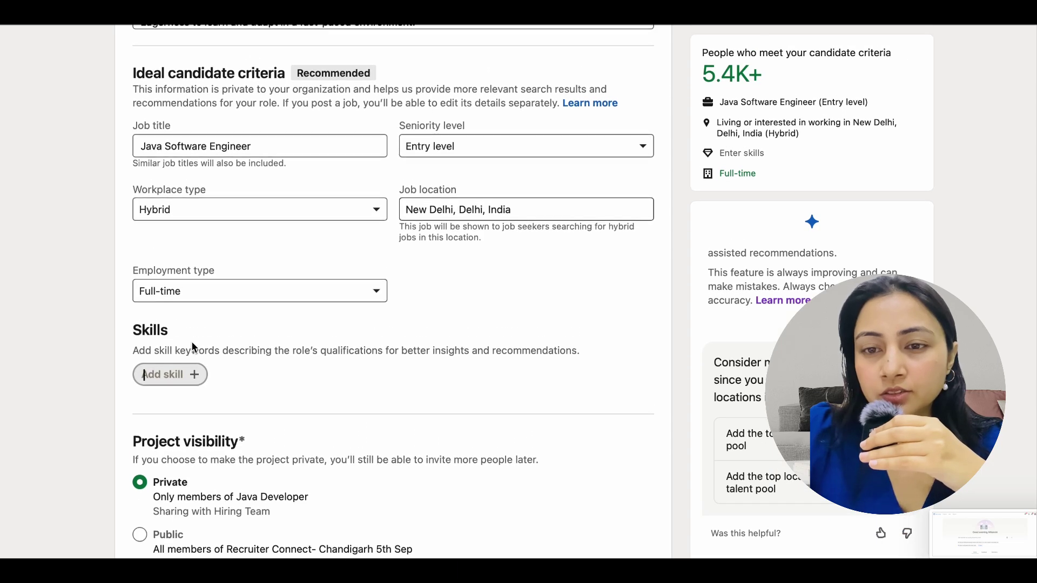
pyautogui.scroll(-1, 191, 342)
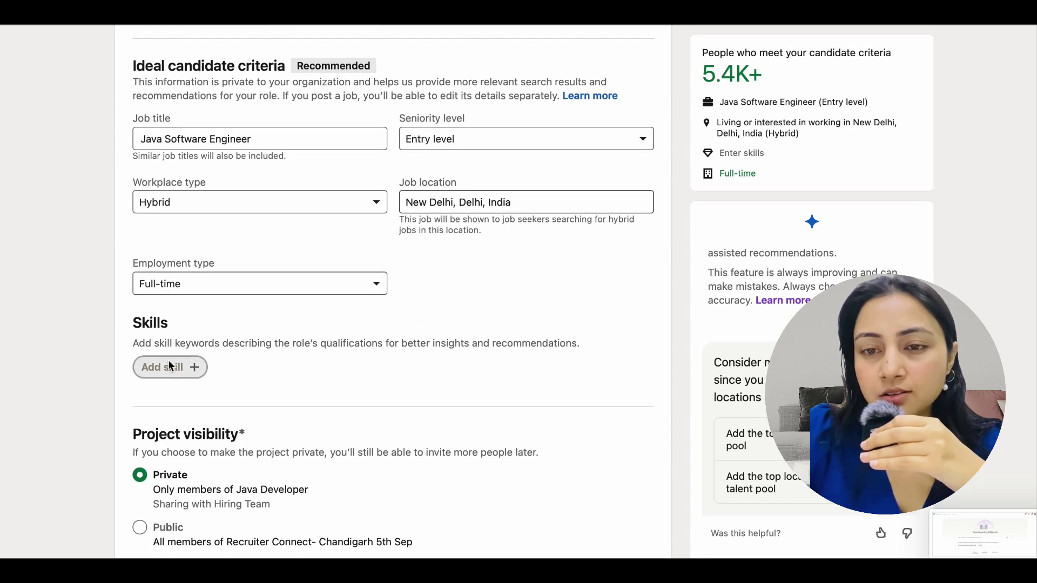
pyautogui.write('Java')
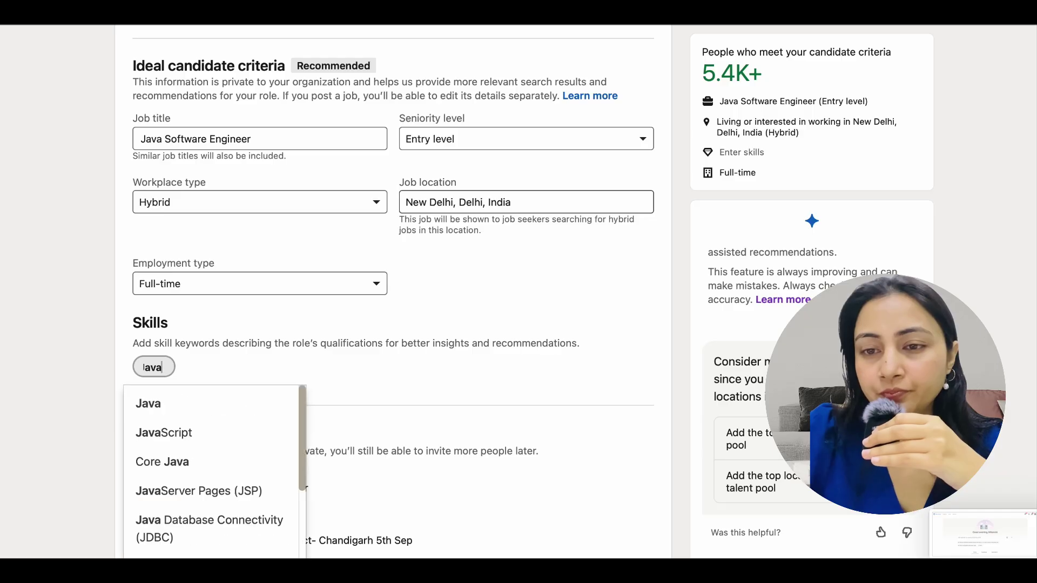
pyautogui.click(178, 410)
pyautogui.write('Jav')
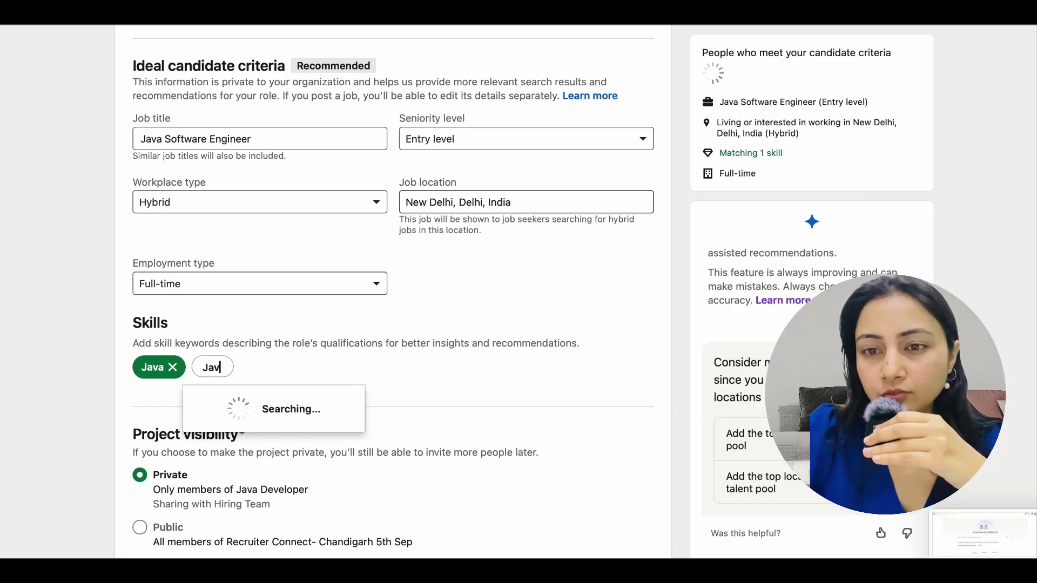
pyautogui.click(240, 431)
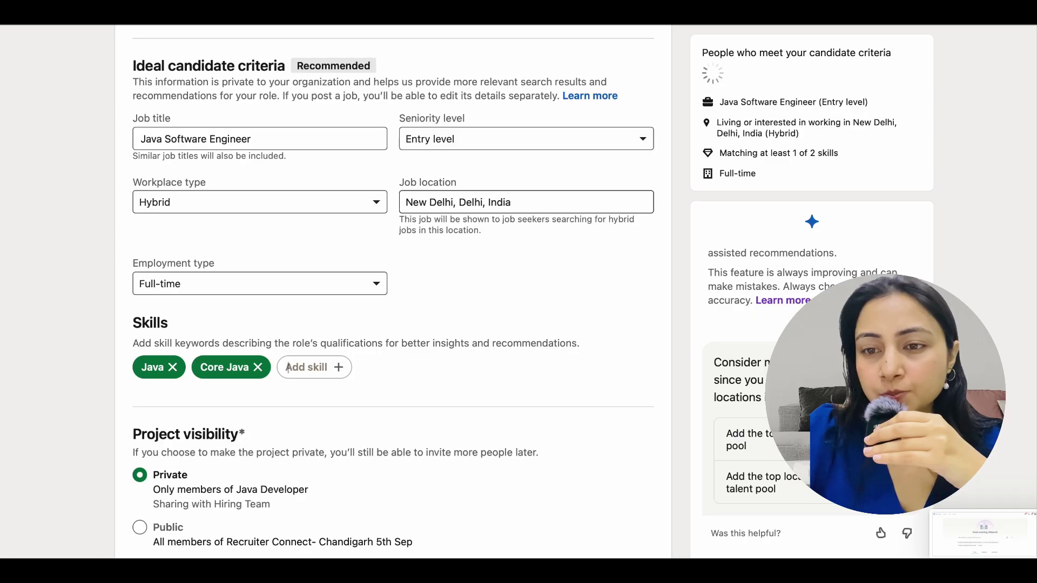
# - Add Spring Framework, Hibernate and HTML to the ideal candidate's skills
pyautogui.write('Spring')
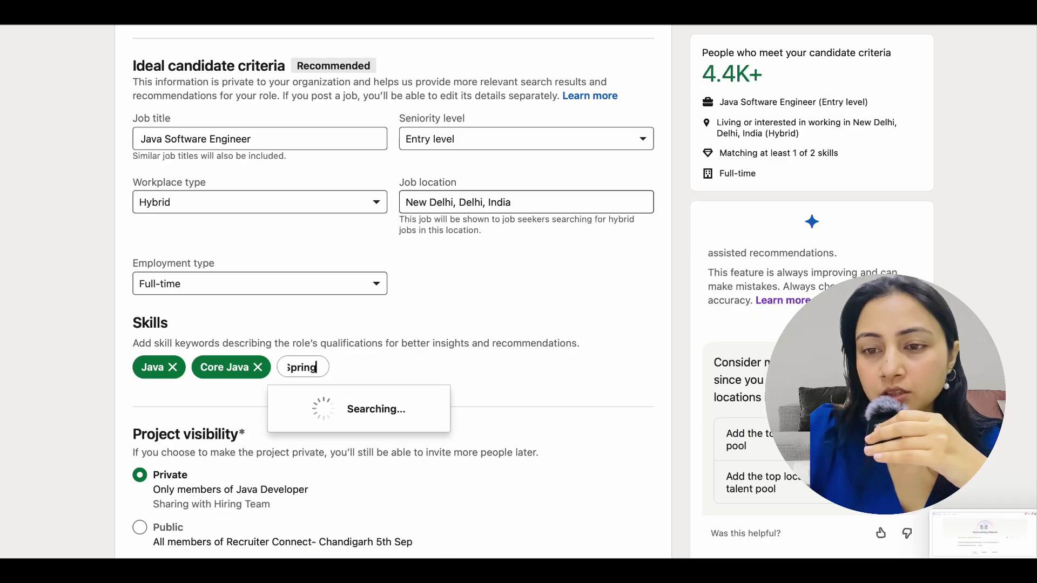
pyautogui.click(364, 393)
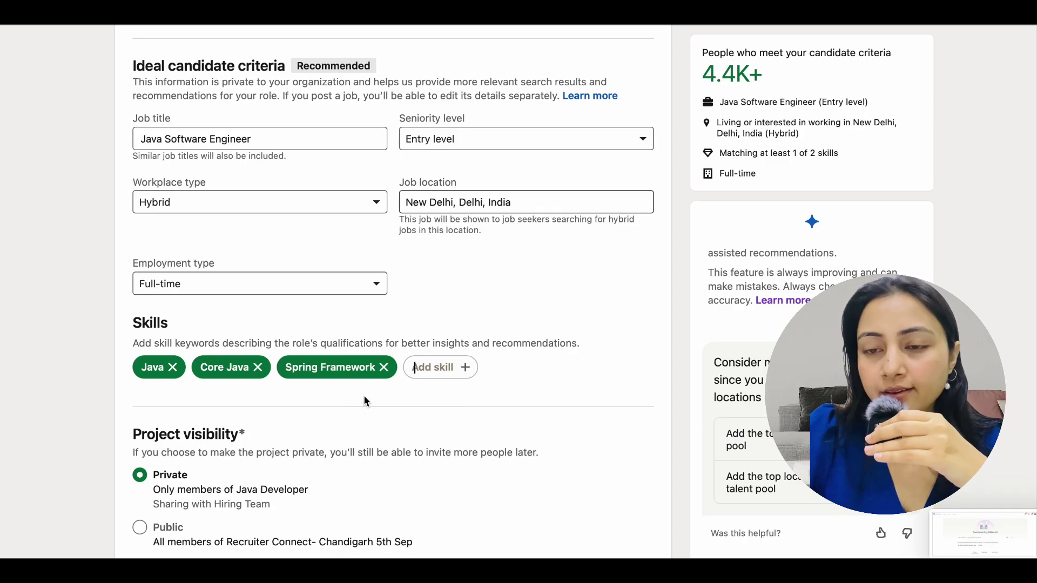
pyautogui.write('Hiber')
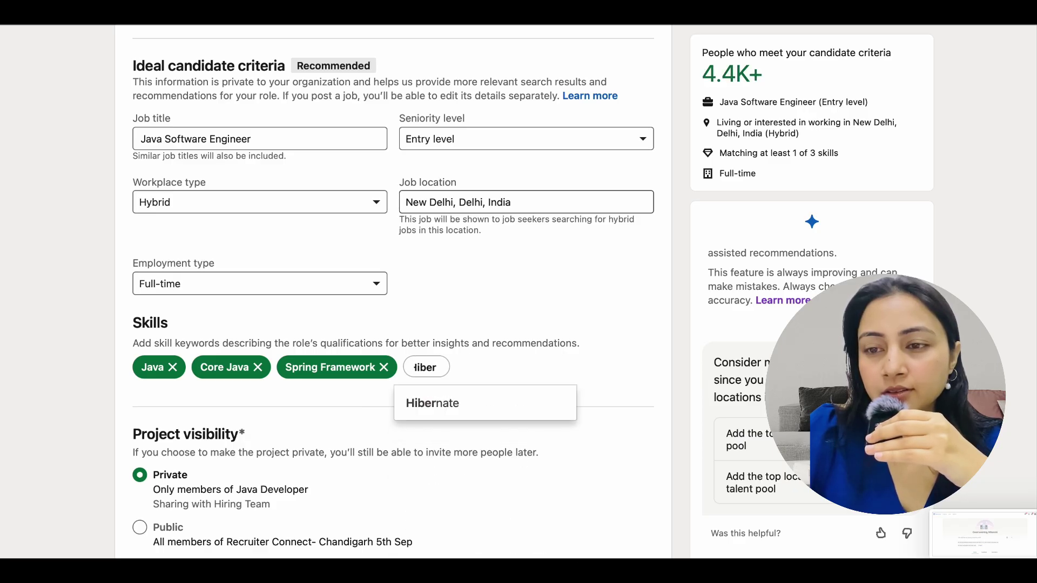
pyautogui.click(474, 406)
pyautogui.write('H')
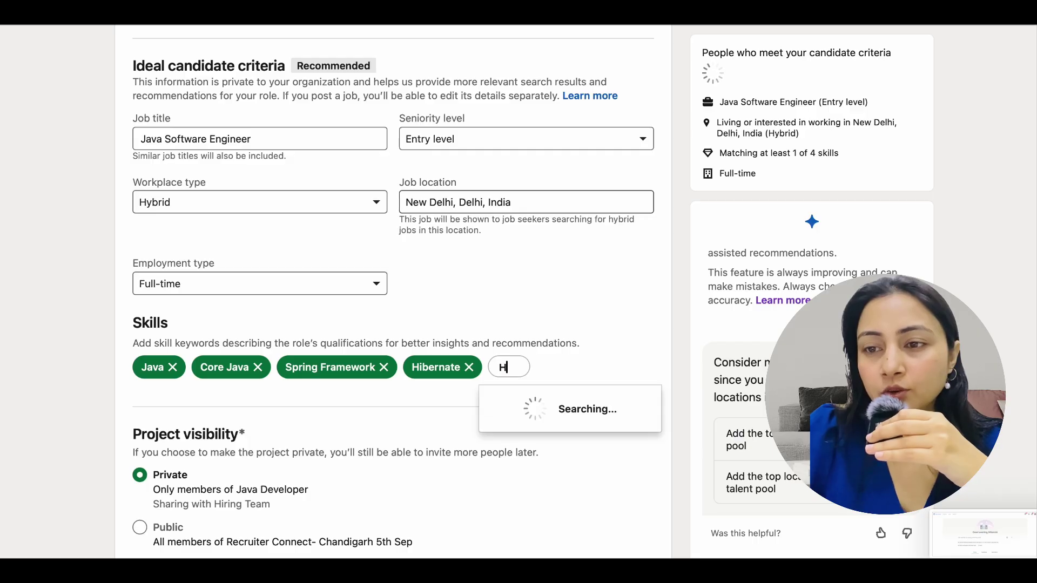
pyautogui.write('TM')
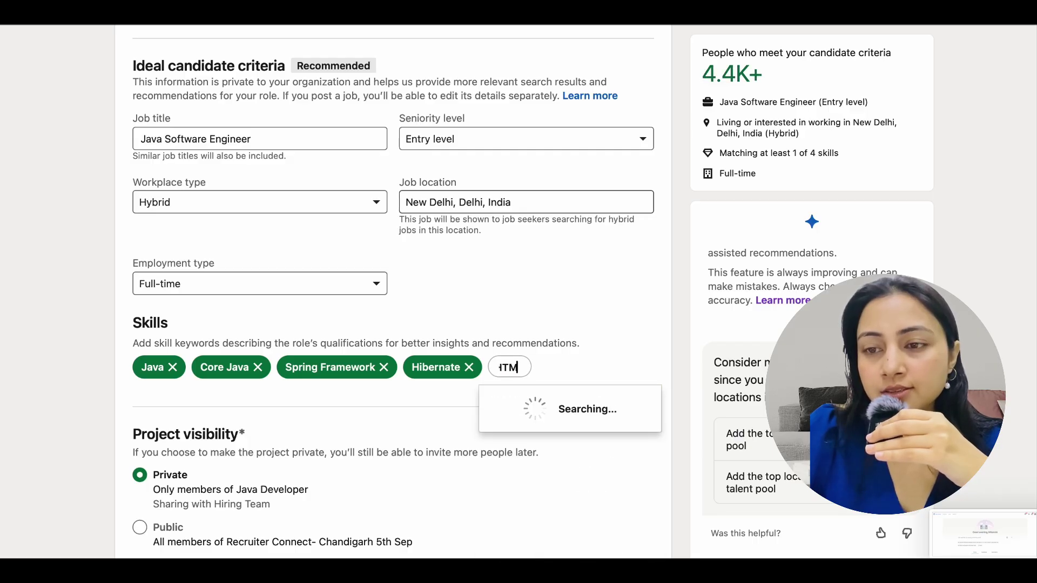
pyautogui.click(546, 395)
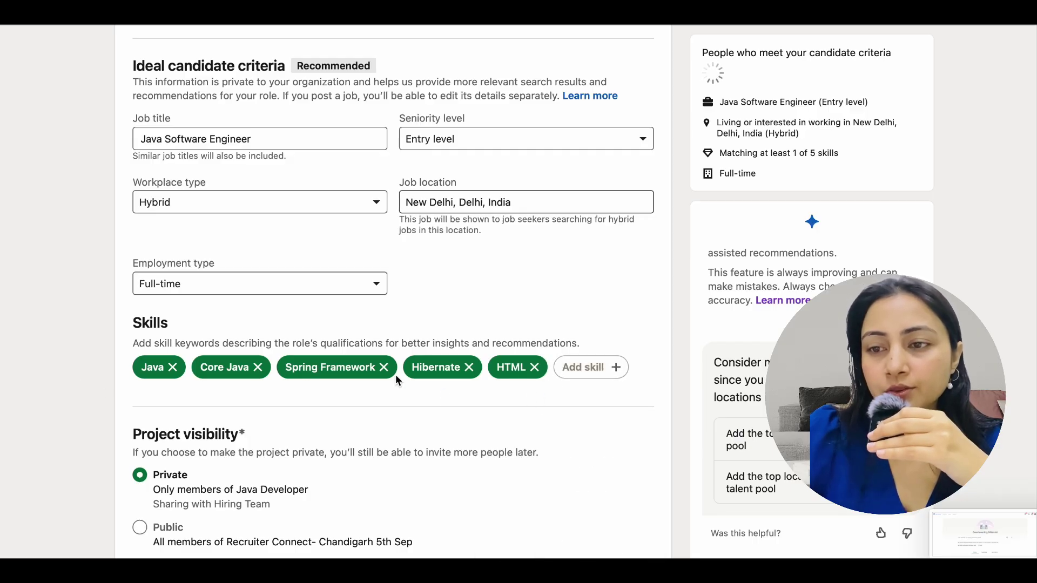
# - Create the project and look over the candidates in its Recruiter search
pyautogui.scroll(-2, 512, 371)
pyautogui.scroll(-1, 512, 377)
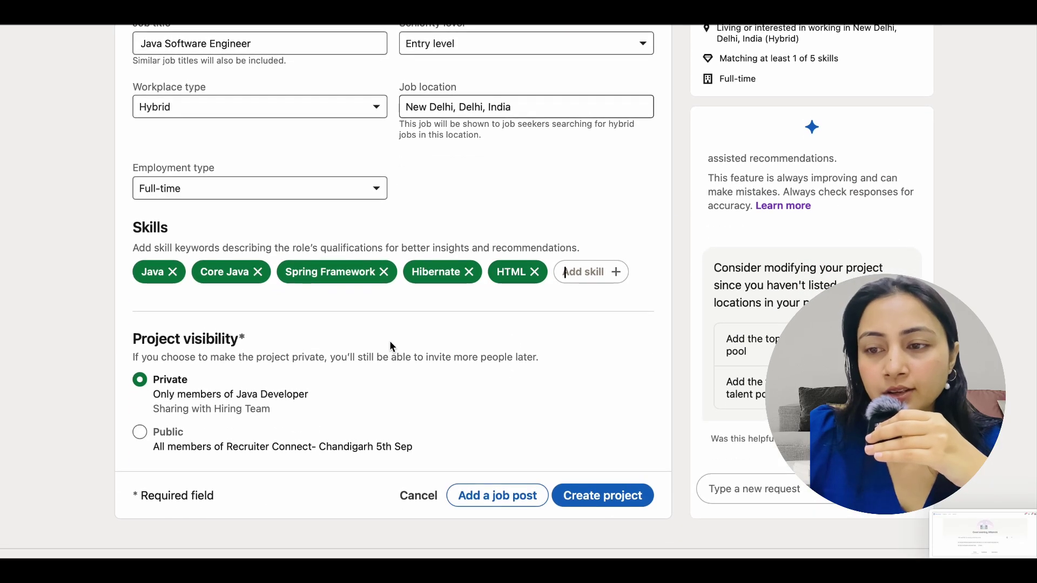
pyautogui.click(602, 497)
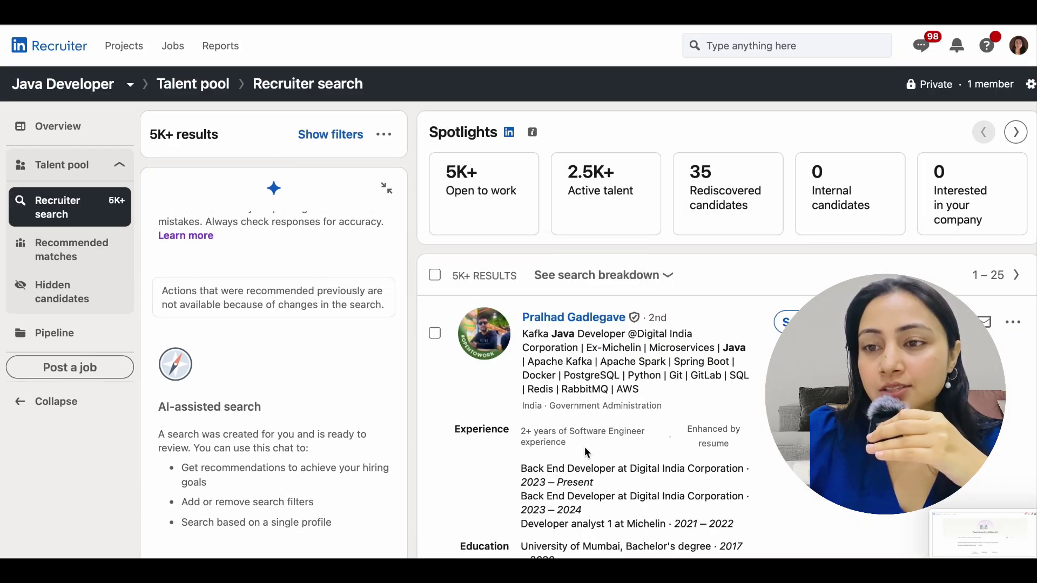
pyautogui.scroll(-5, 666, 465)
pyautogui.scroll(5, 663, 459)
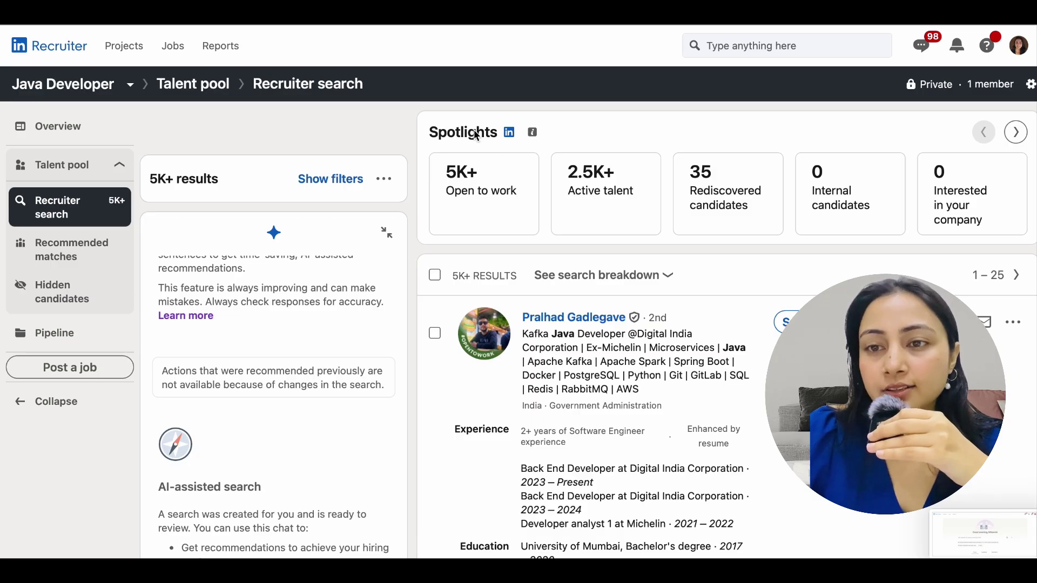
# - Show the search filters and add the suggested title Software Engineer to the job titles filter
pyautogui.click(325, 183)
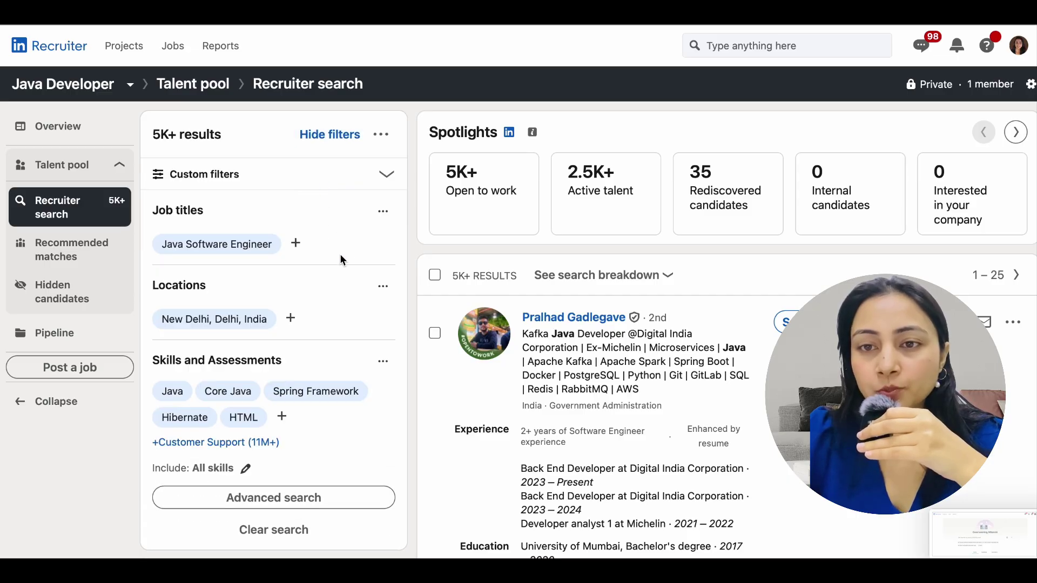
pyautogui.click(296, 244)
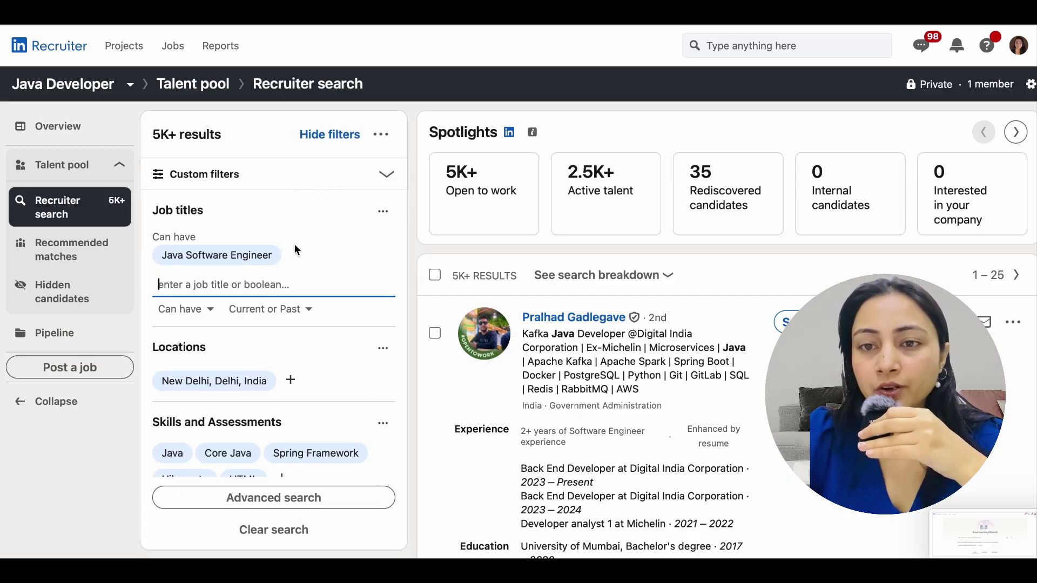
pyautogui.write('software')
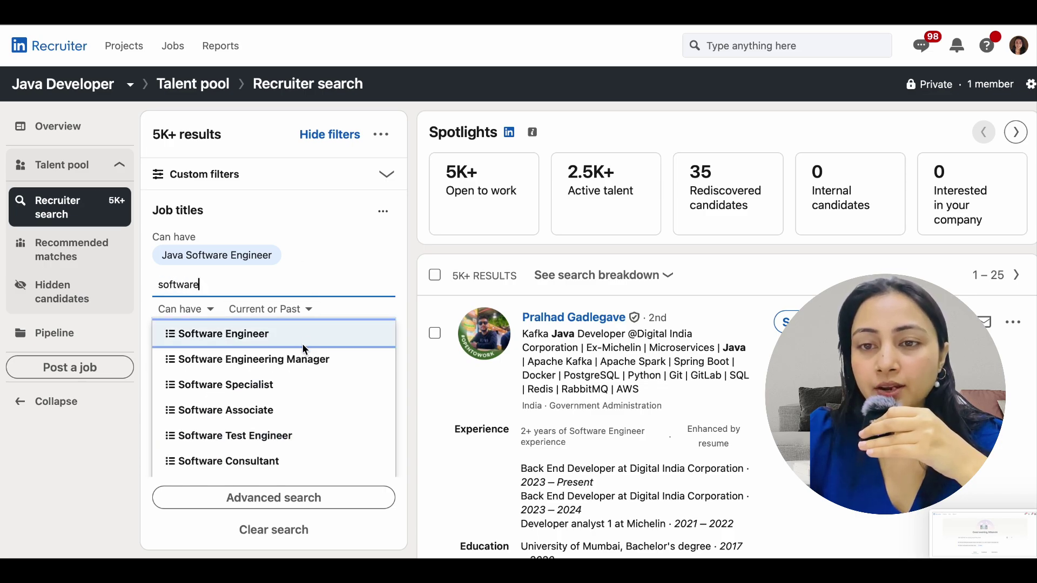
pyautogui.click(303, 343)
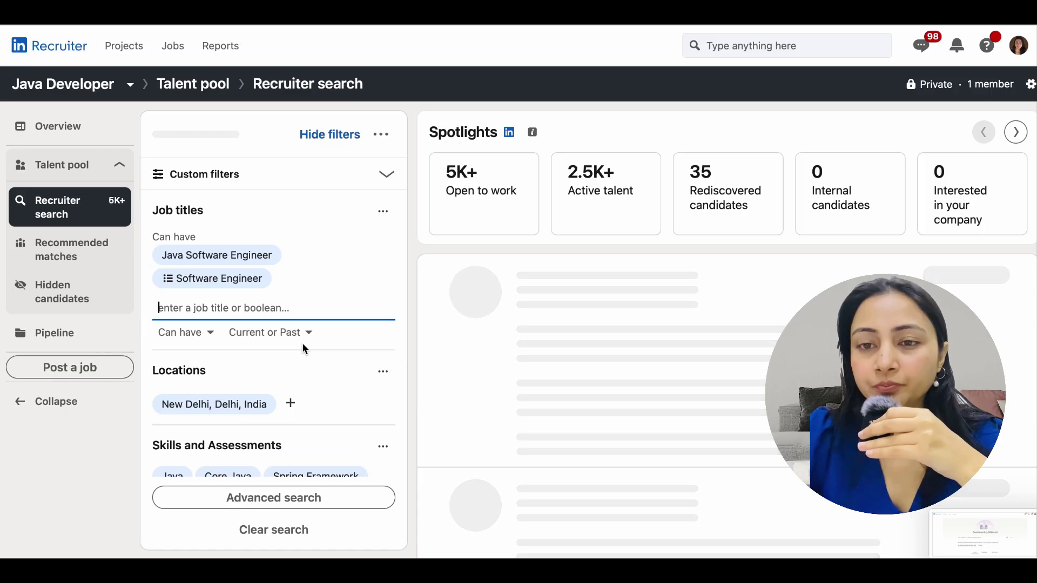
# - Look up "Java" in the job titles filter and add the suggestion Java Specialist
pyautogui.write('Jaba')
pyautogui.press('BackSpace')
pyautogui.press('BackSpace')
pyautogui.write('va')
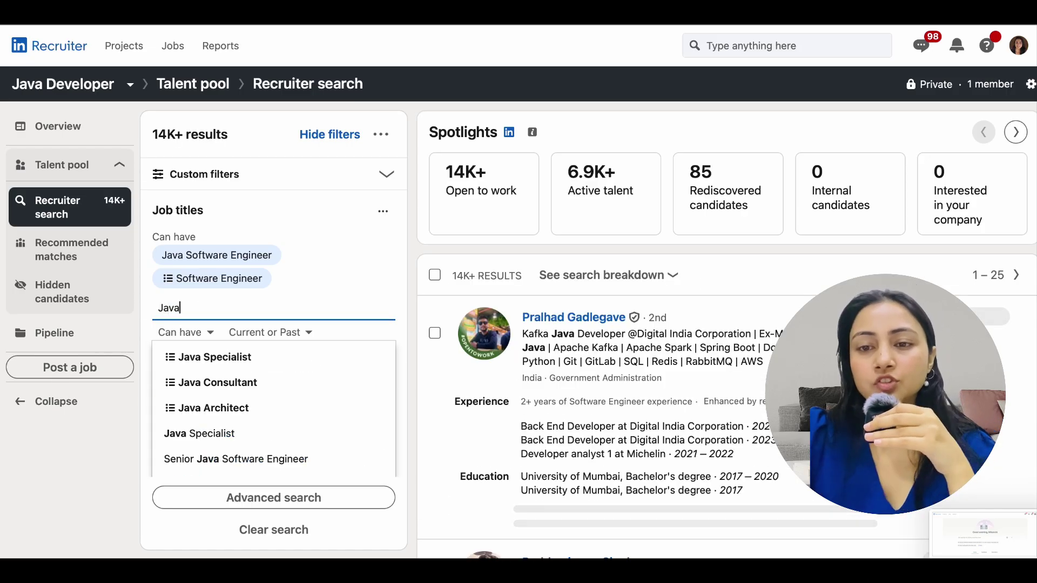
pyautogui.click(330, 356)
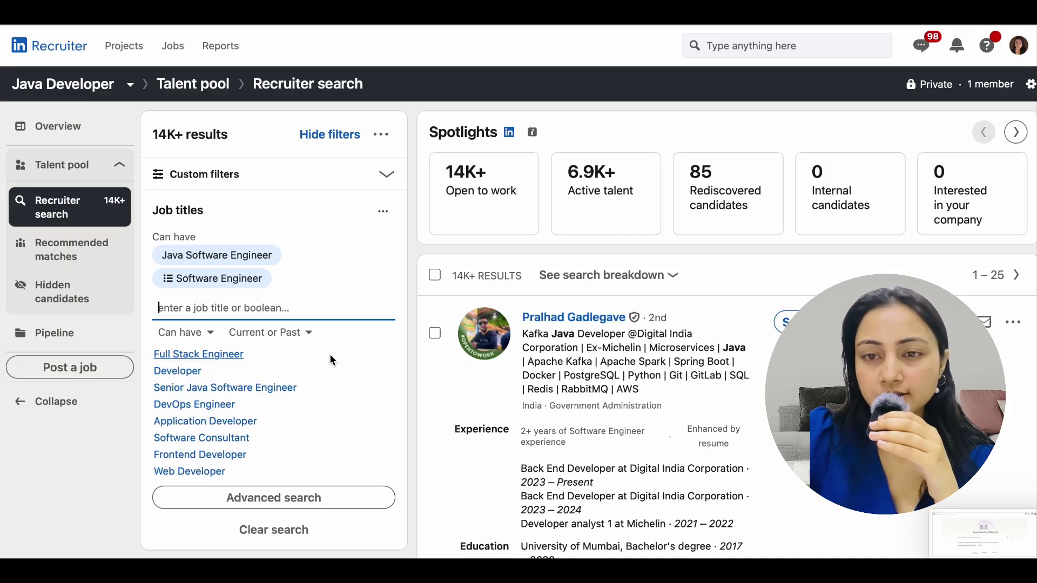
# - Add the suggested titles Full Stack Engineer and Senior Java Software Engineer to the job titles filter
pyautogui.scroll(-2, 320, 347)
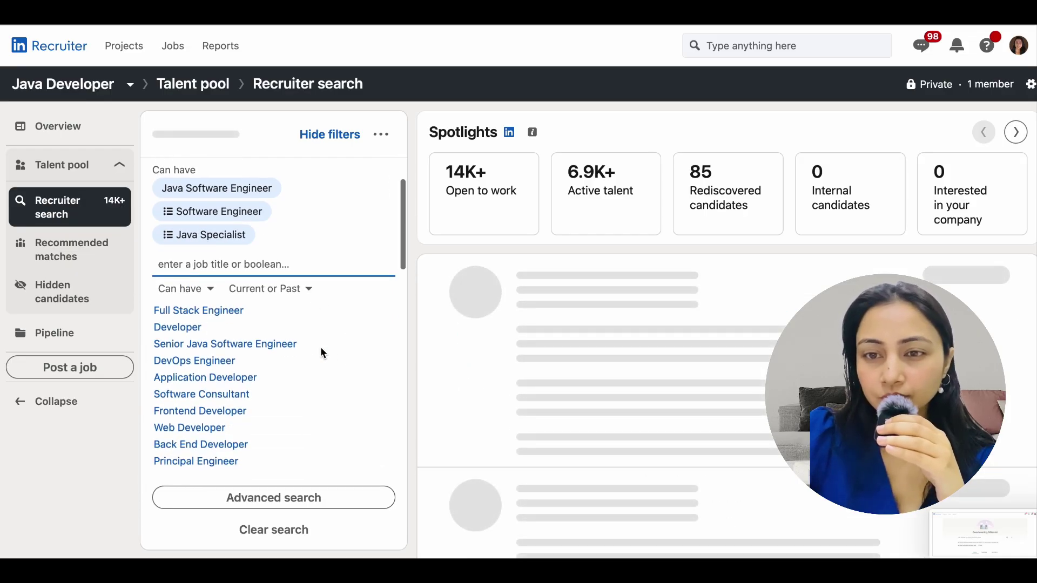
pyautogui.click(235, 313)
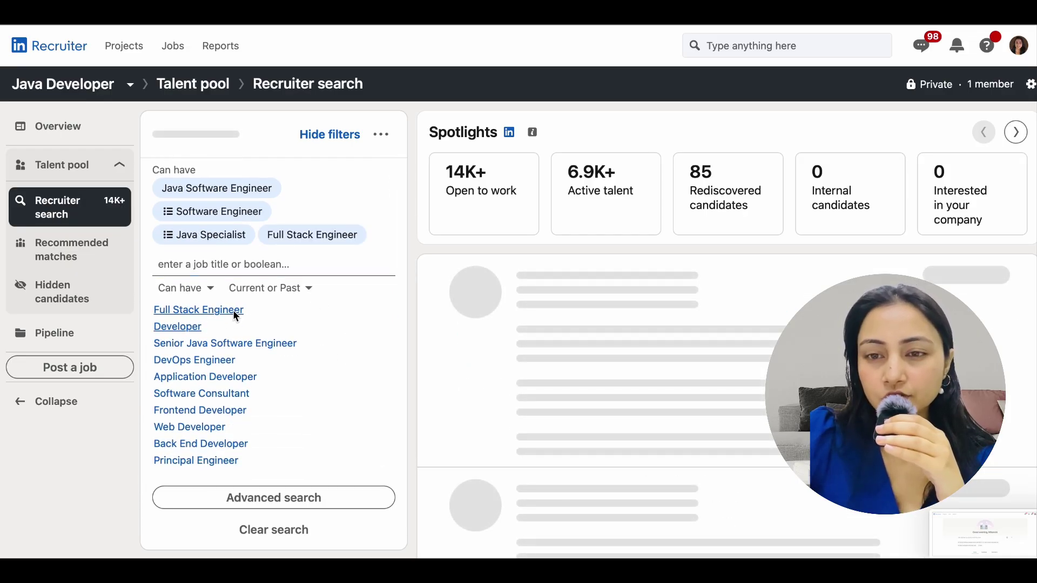
pyautogui.click(249, 345)
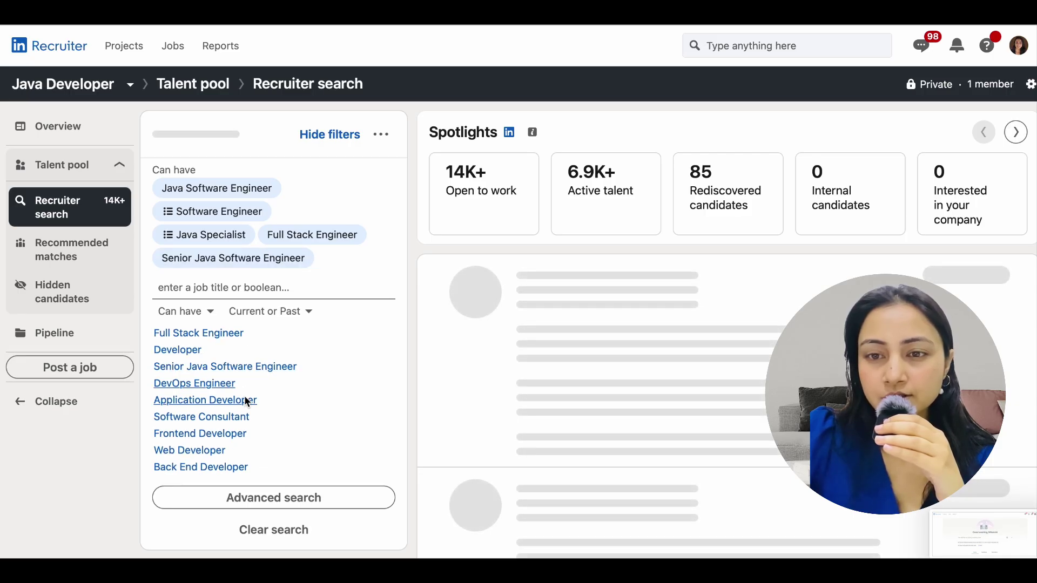
pyautogui.scroll(-1, 245, 397)
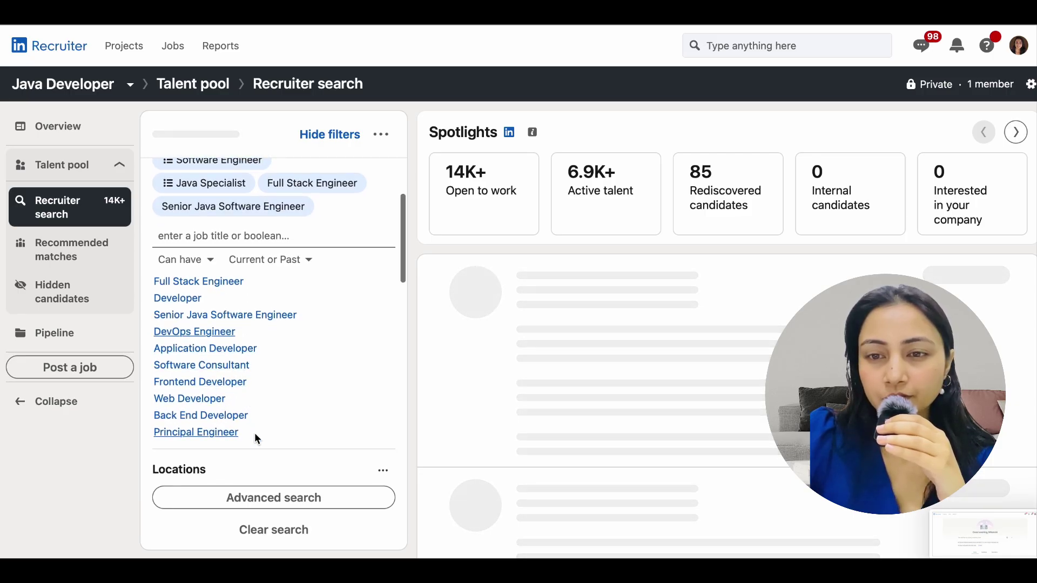
# - Add Central Delhi (Delhi), Gurugram (Haryana) and Telangana, India to the locations filter from the suggestions
pyautogui.scroll(-3, 254, 436)
pyautogui.scroll(-4, 313, 426)
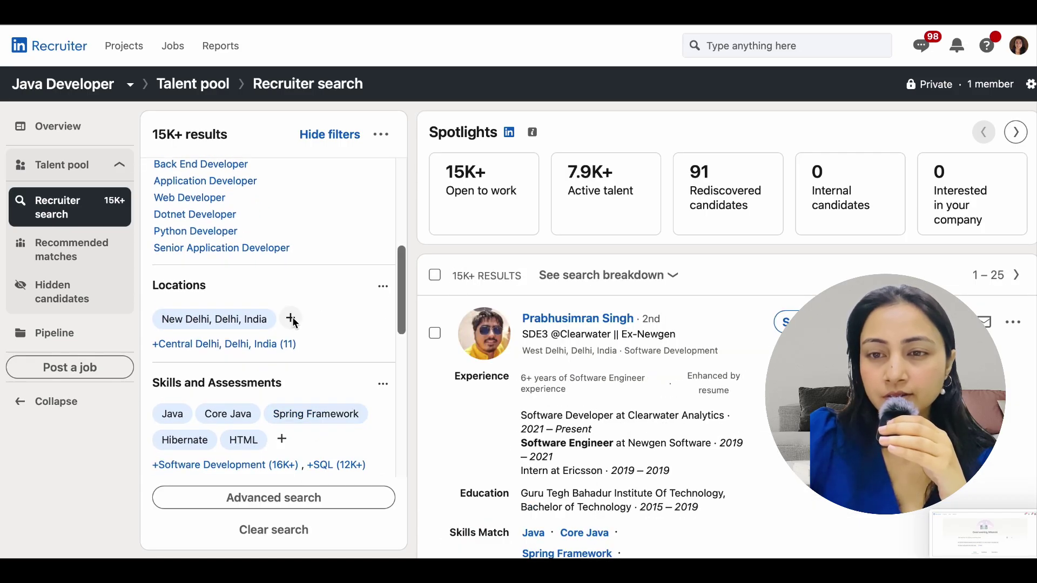
pyautogui.click(291, 318)
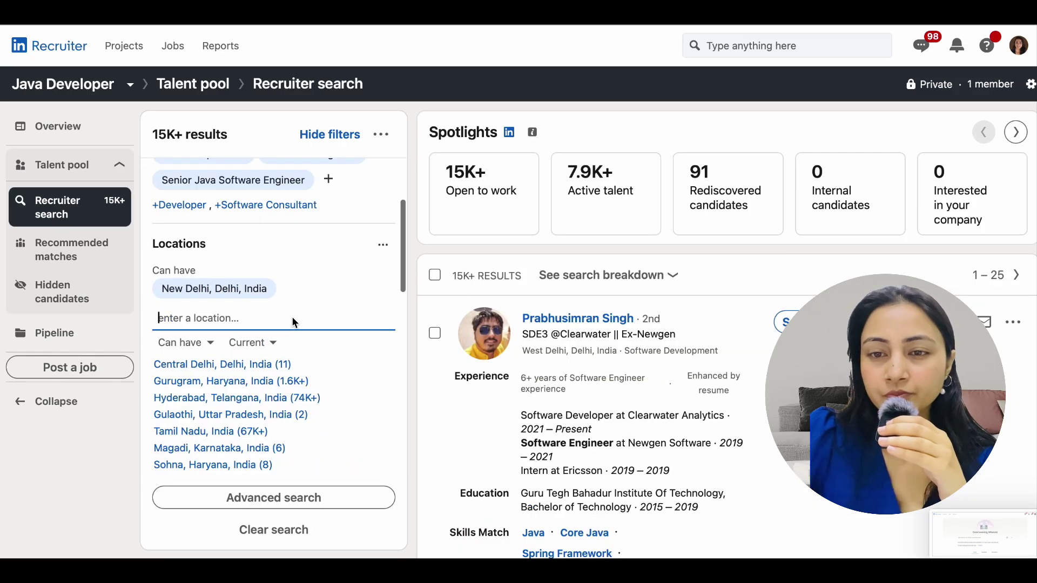
pyautogui.click(261, 364)
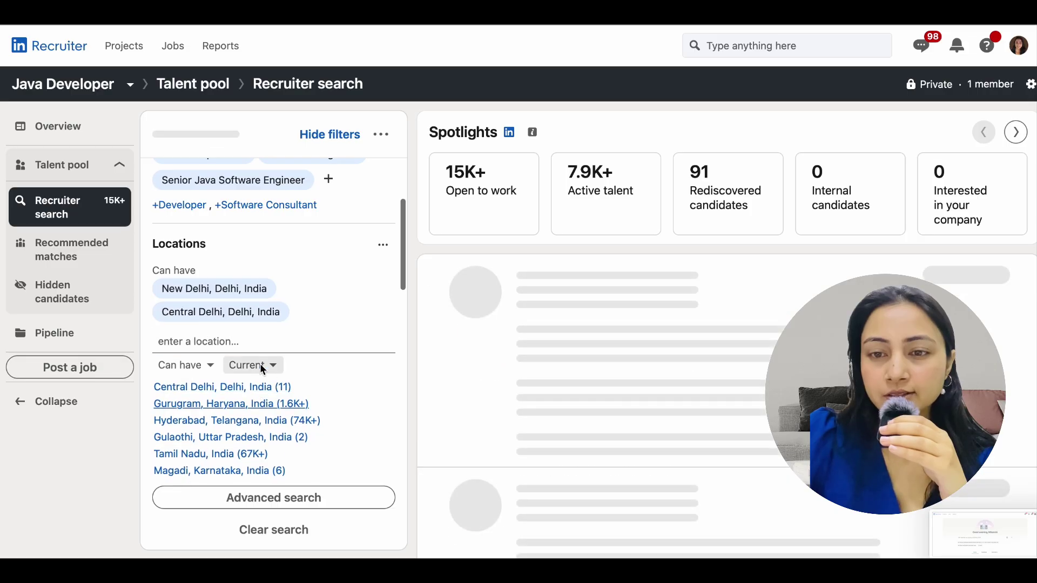
pyautogui.click(245, 404)
pyautogui.scroll(-4, 247, 409)
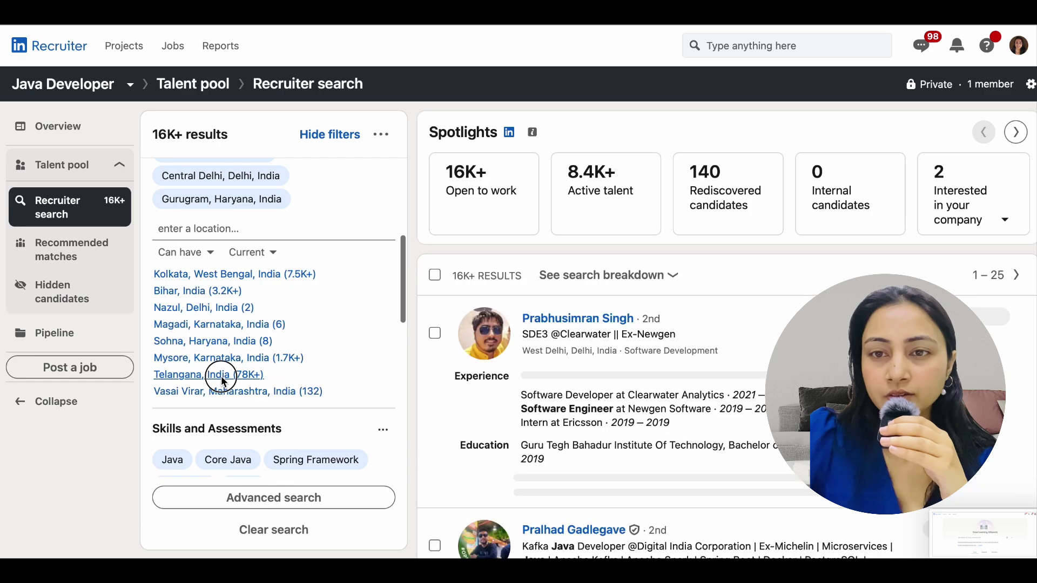
pyautogui.click(221, 376)
# - Add SQL from the similar skills to the Skills and Assessments filter
pyautogui.scroll(-5, 224, 383)
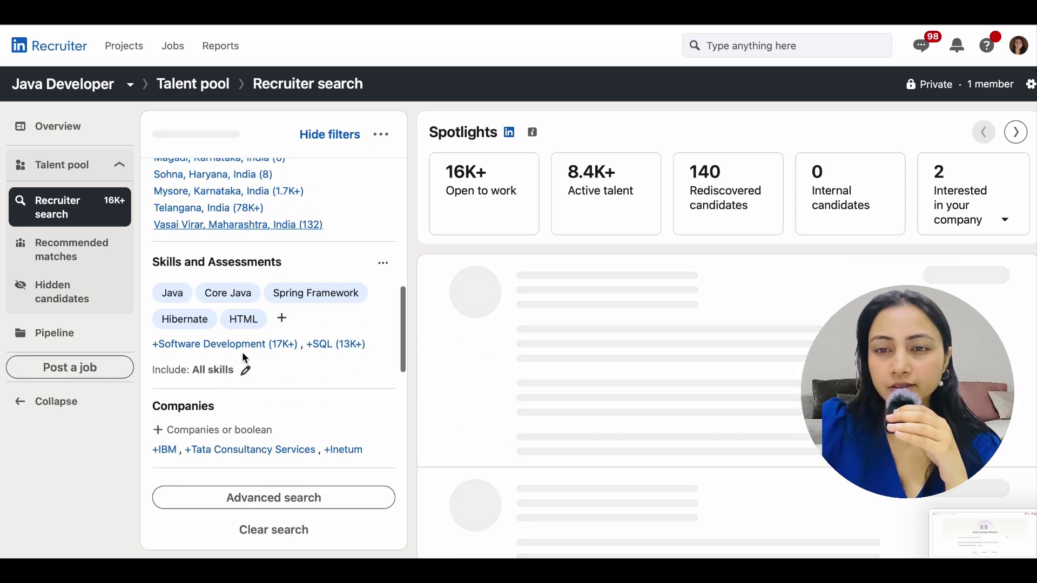
pyautogui.scroll(-2, 324, 358)
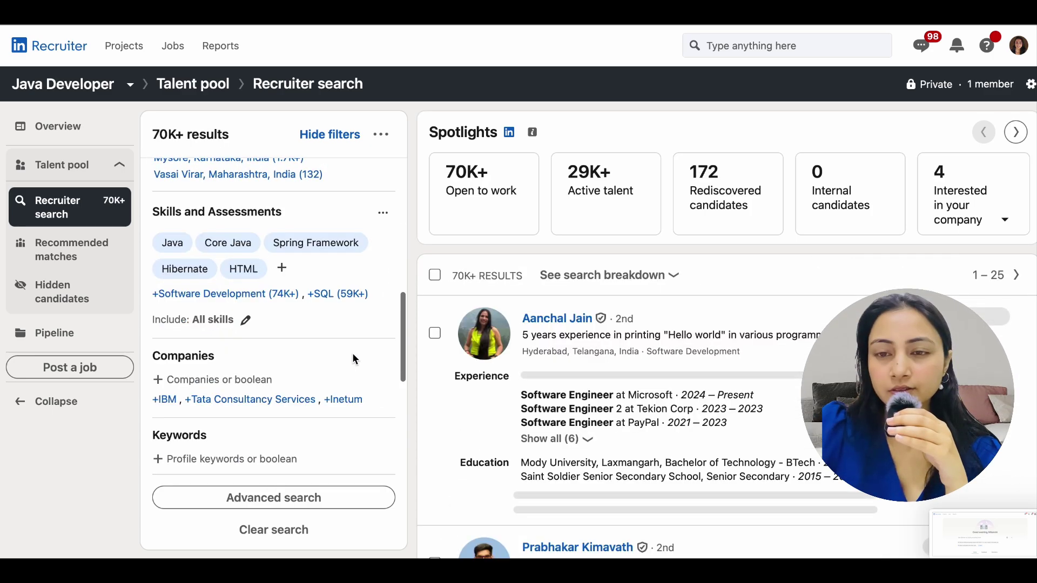
pyautogui.click(282, 268)
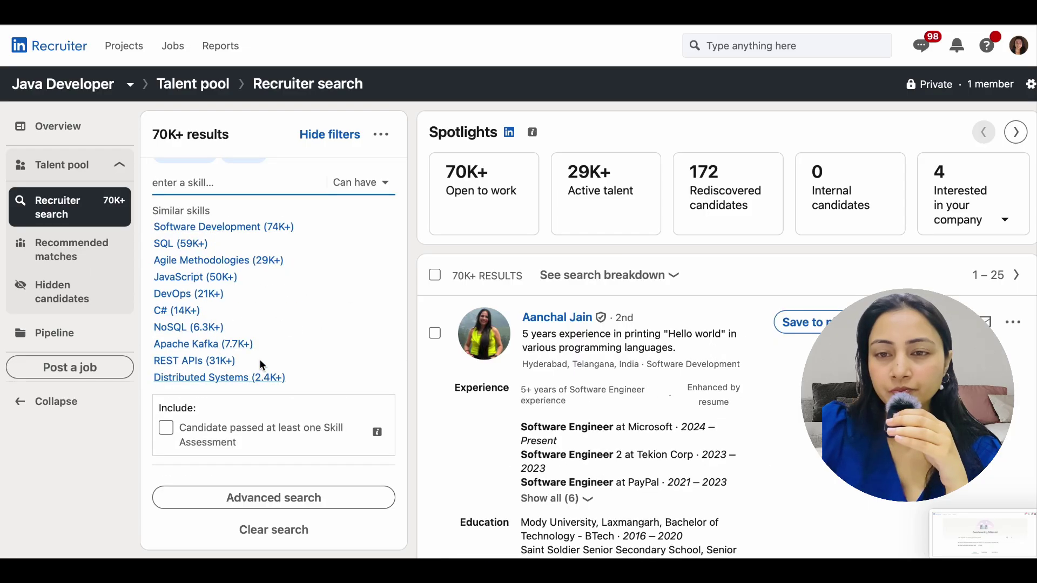
pyautogui.scroll(-1, 254, 325)
pyautogui.click(182, 223)
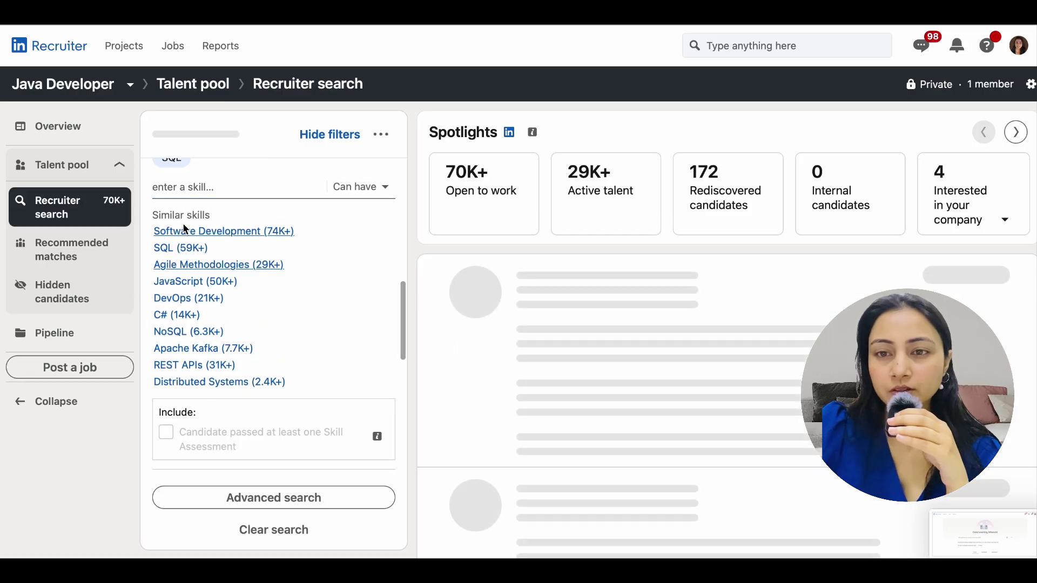
# - Describe the required qualifications as "Good in coding, Java, logical ability" in the Qualifications filter and apply it
pyautogui.scroll(-2, 301, 312)
pyautogui.scroll(-2, 301, 312)
pyautogui.scroll(-1, 302, 310)
pyautogui.scroll(-2, 301, 310)
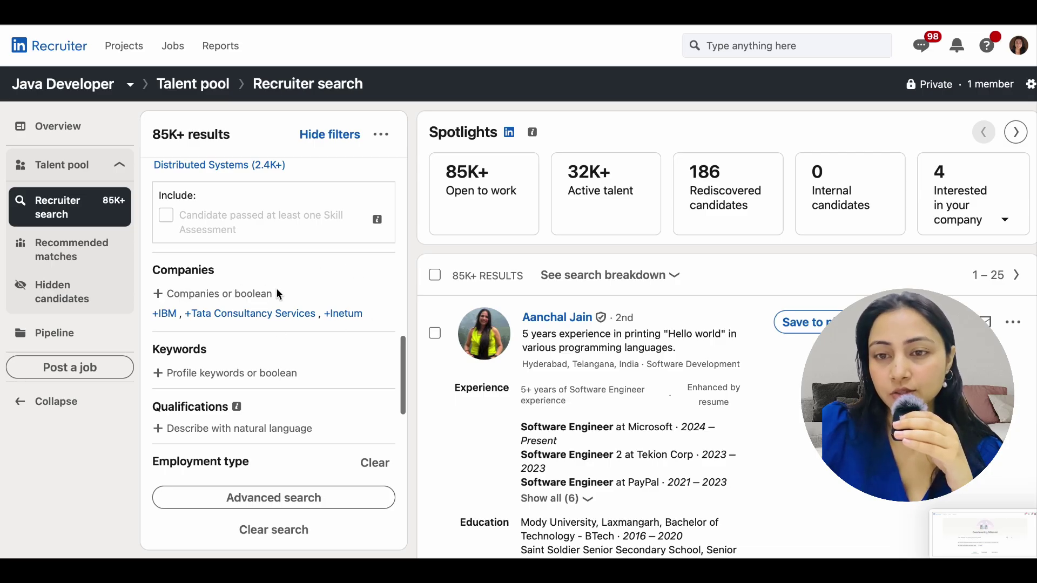
pyautogui.scroll(-1, 262, 413)
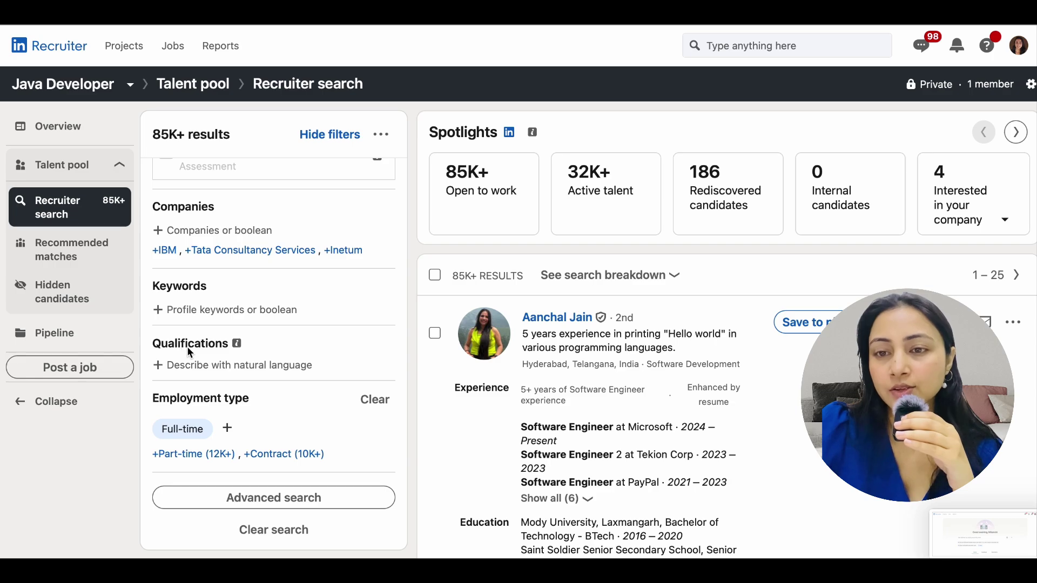
pyautogui.click(214, 366)
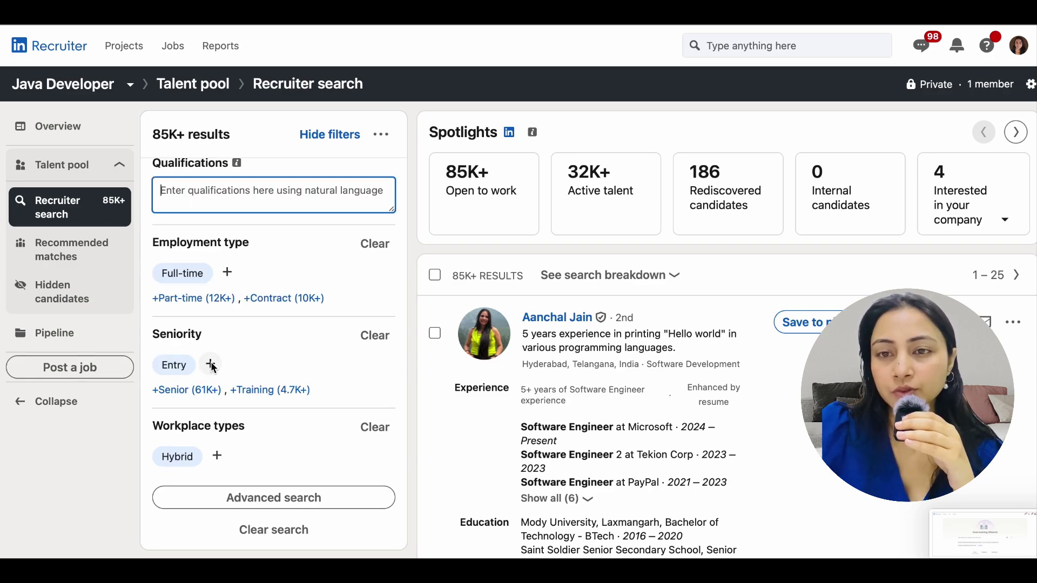
pyautogui.write('Goo')
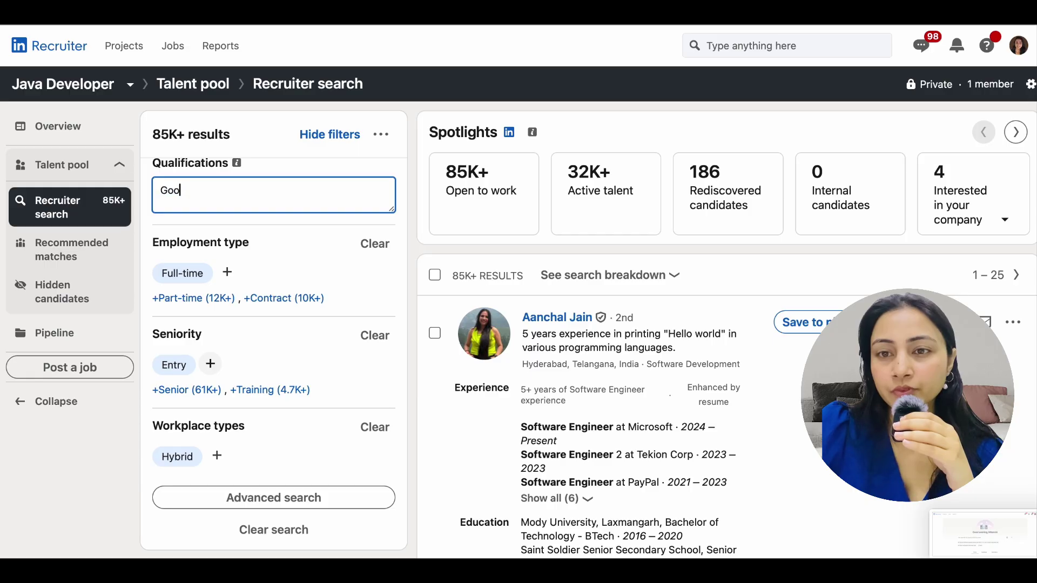
pyautogui.write('d in coding')
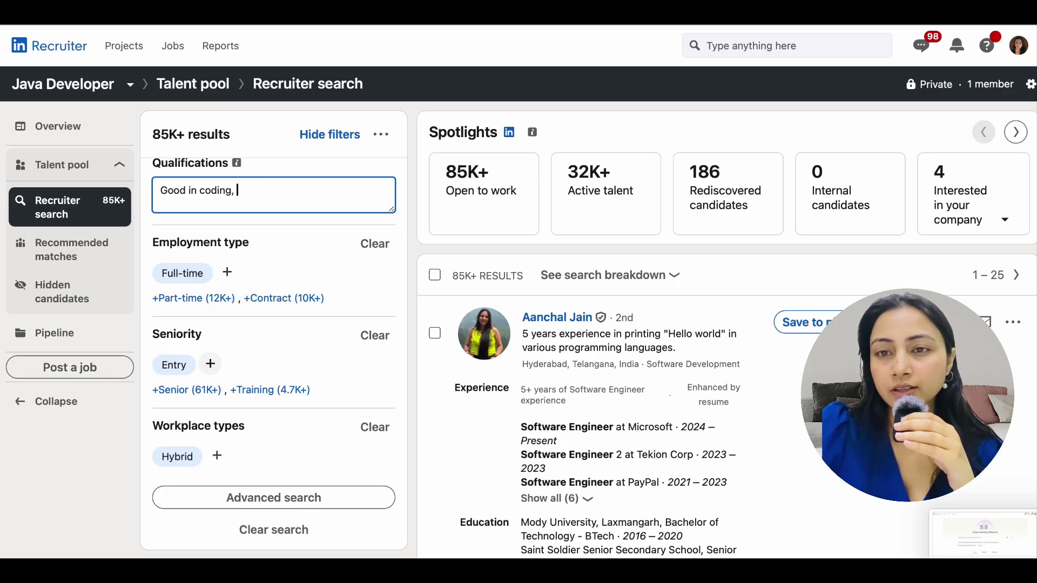
pyautogui.press('BackSpace')
pyautogui.press('BackSpace')
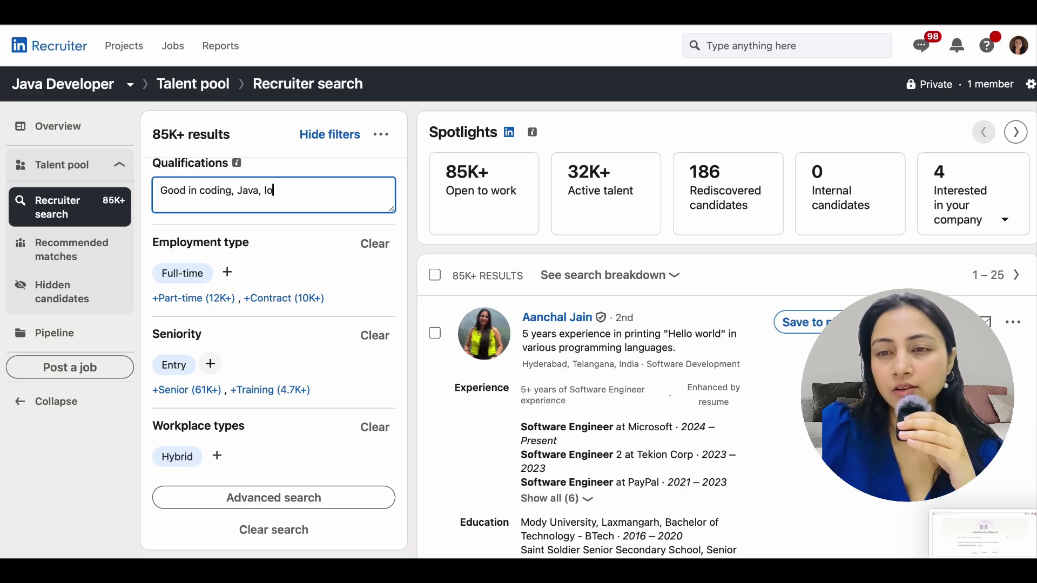
pyautogui.write('ca')
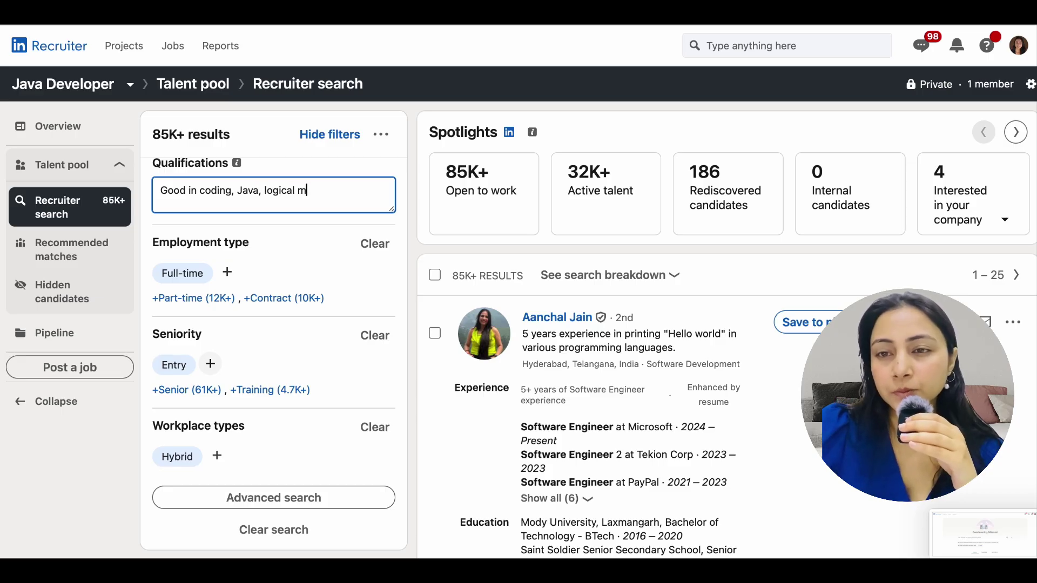
pyautogui.write('l abili')
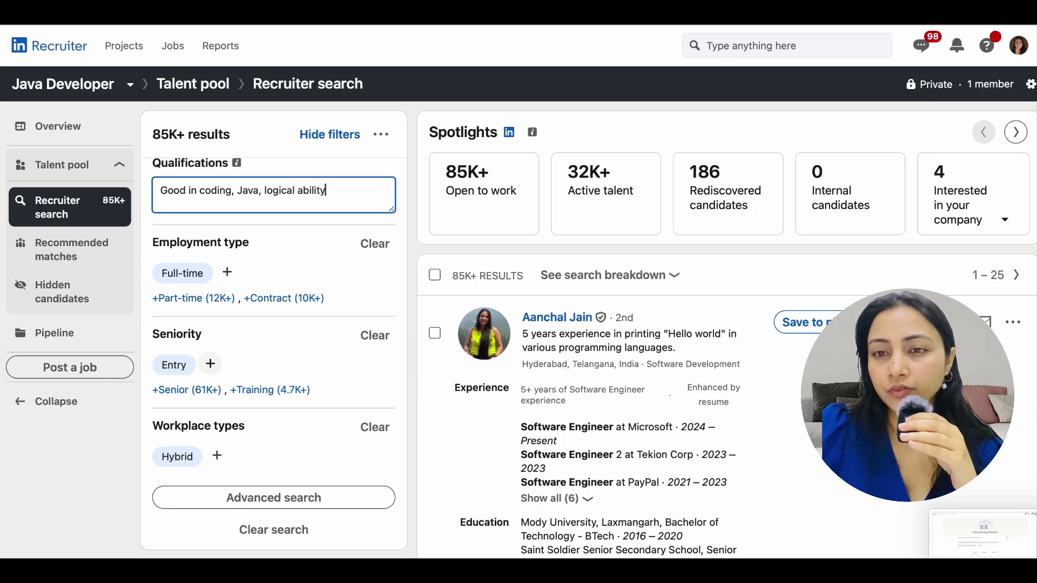
pyautogui.write('ty')
pyautogui.press('Return')
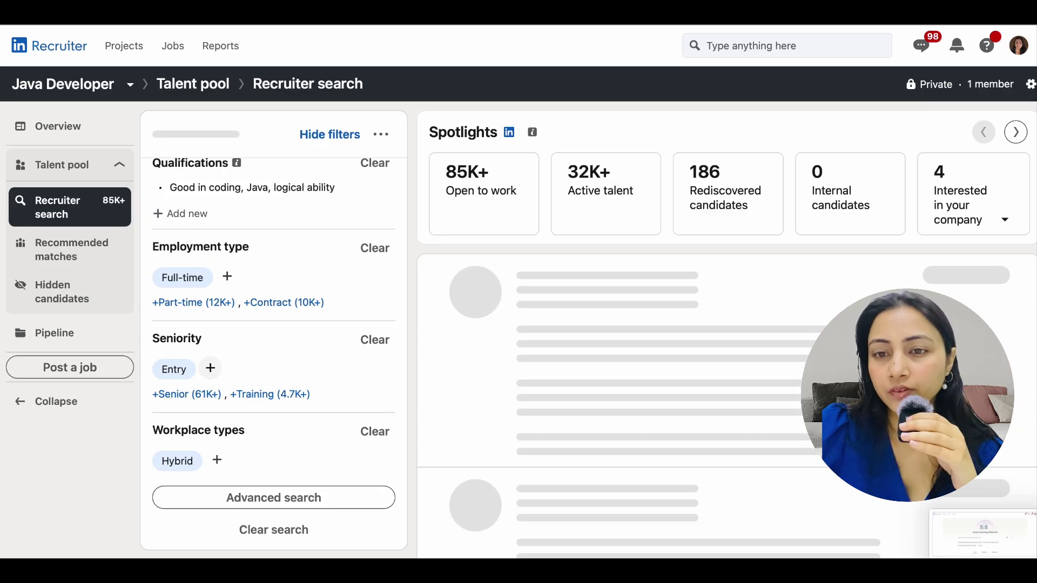
# - Clear the Qualifications filter
pyautogui.scroll(1, 248, 377)
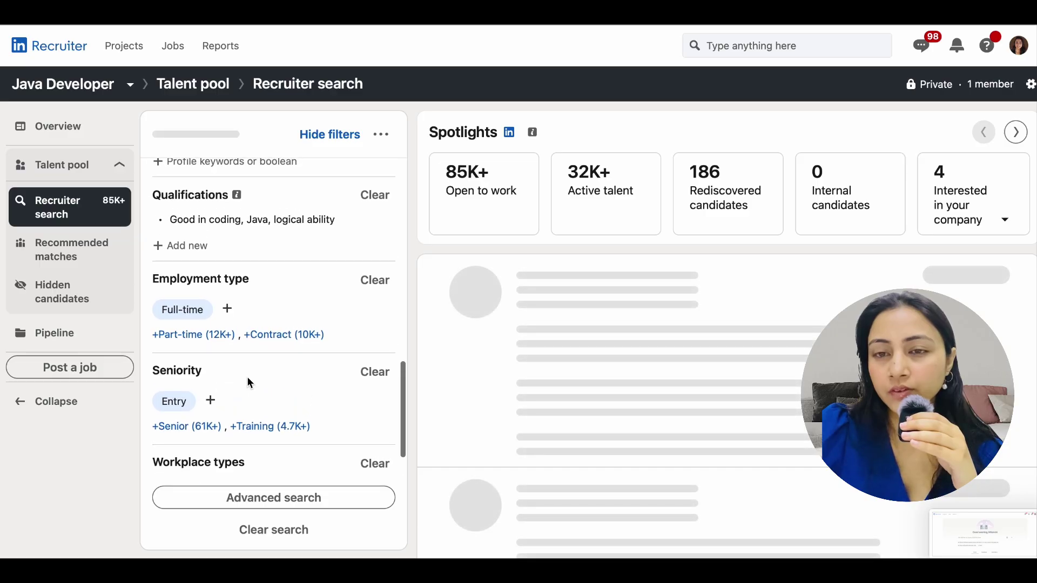
pyautogui.moveTo(370, 218)
pyautogui.click(378, 195)
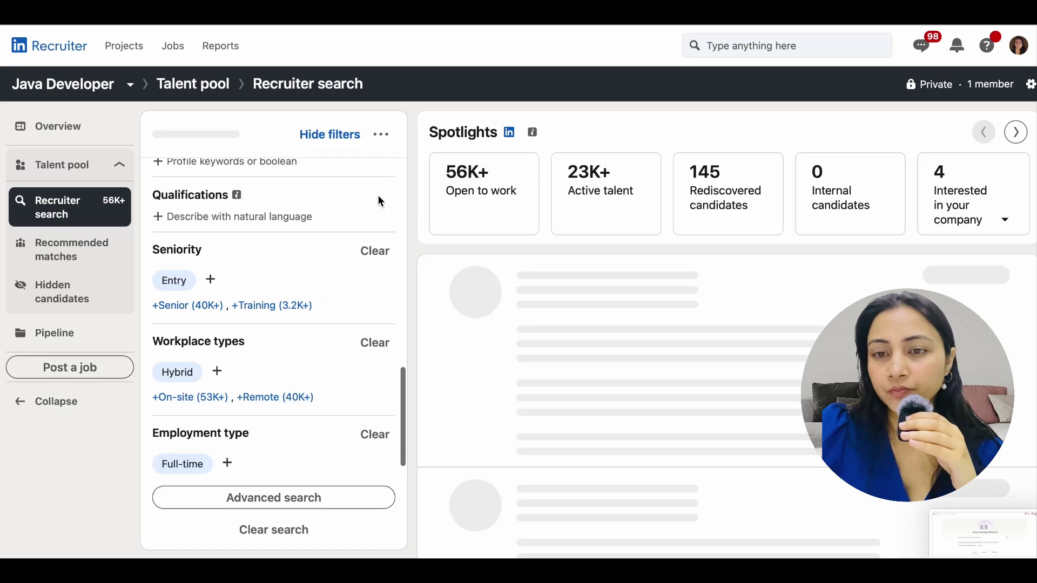
# - Open the advanced search and add English to the Spoken languages filter as a Can have condition
pyautogui.scroll(1, 288, 346)
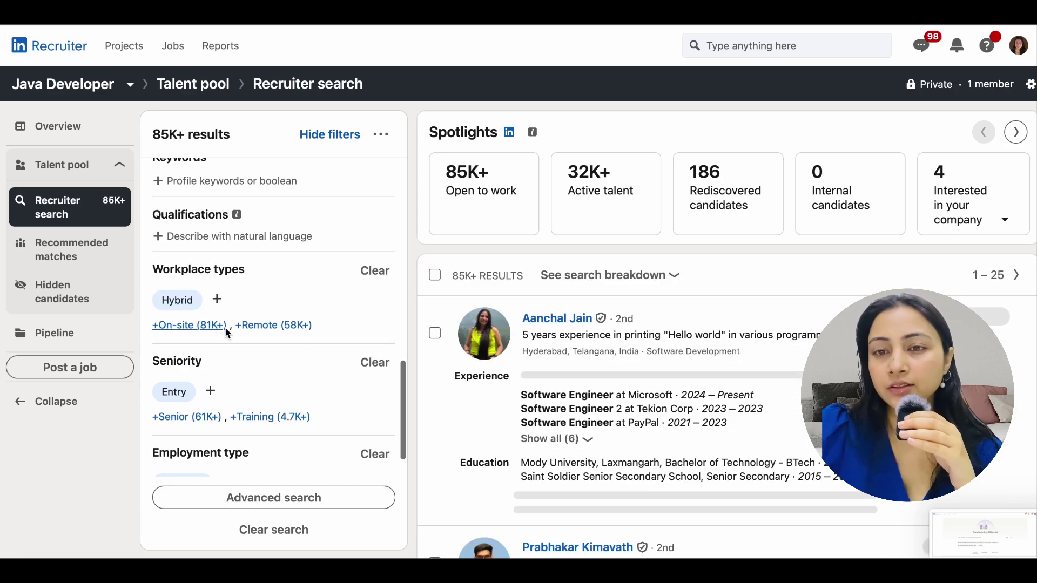
pyautogui.scroll(-2, 290, 332)
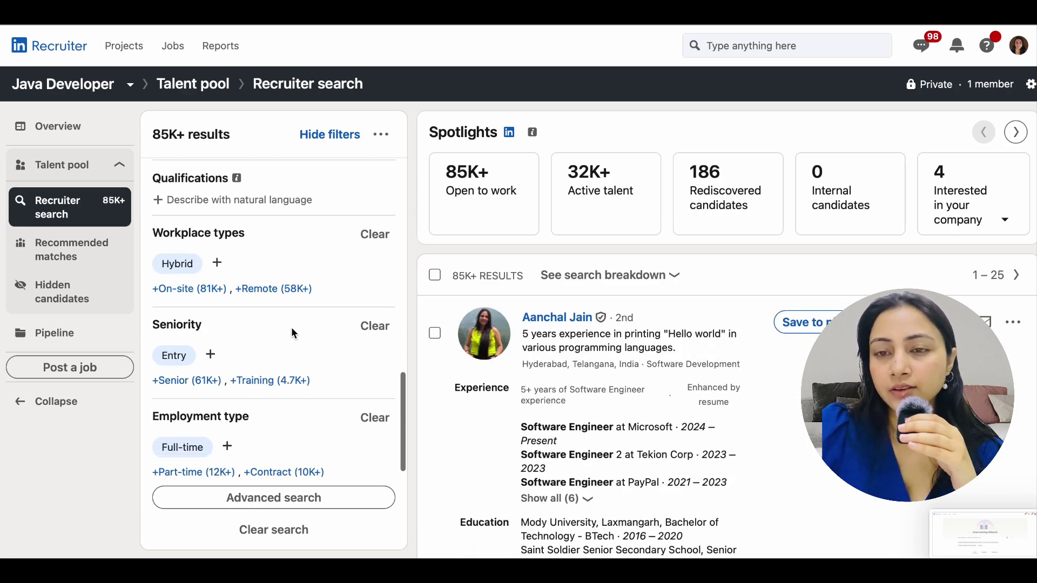
pyautogui.scroll(-1, 273, 355)
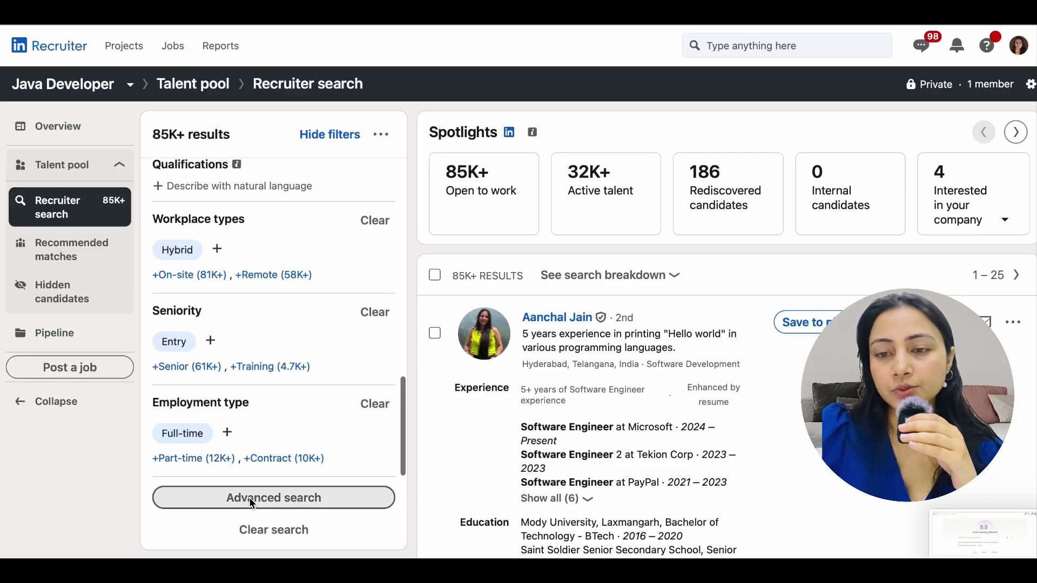
pyautogui.click(274, 498)
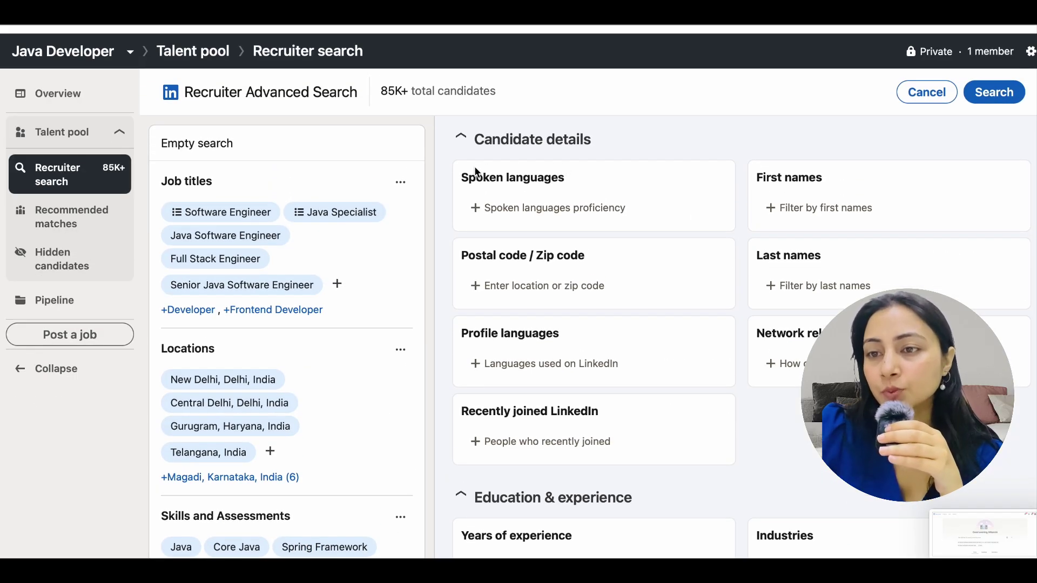
pyautogui.click(602, 209)
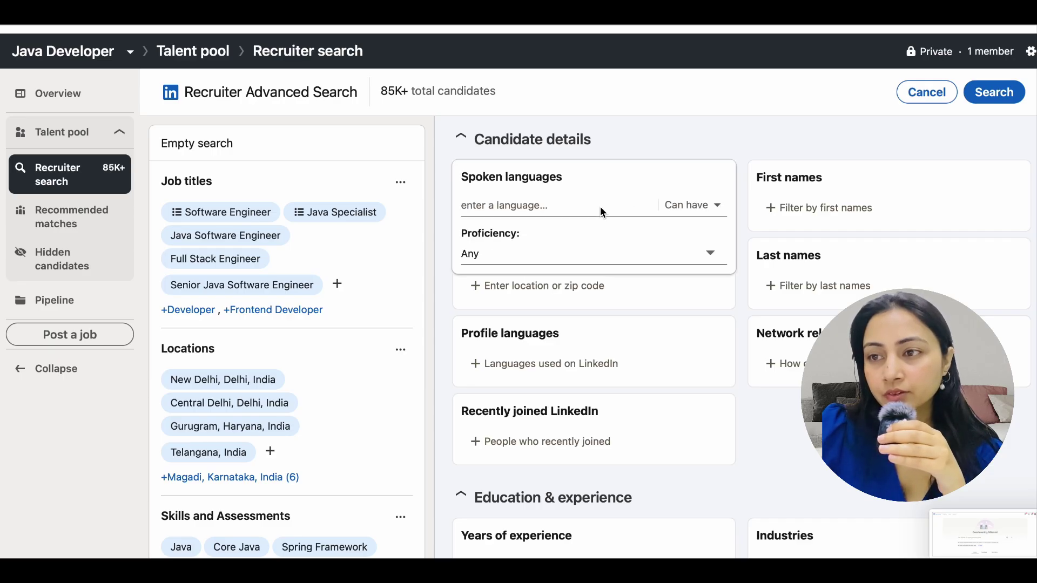
pyautogui.click(650, 204)
pyautogui.write('Eng')
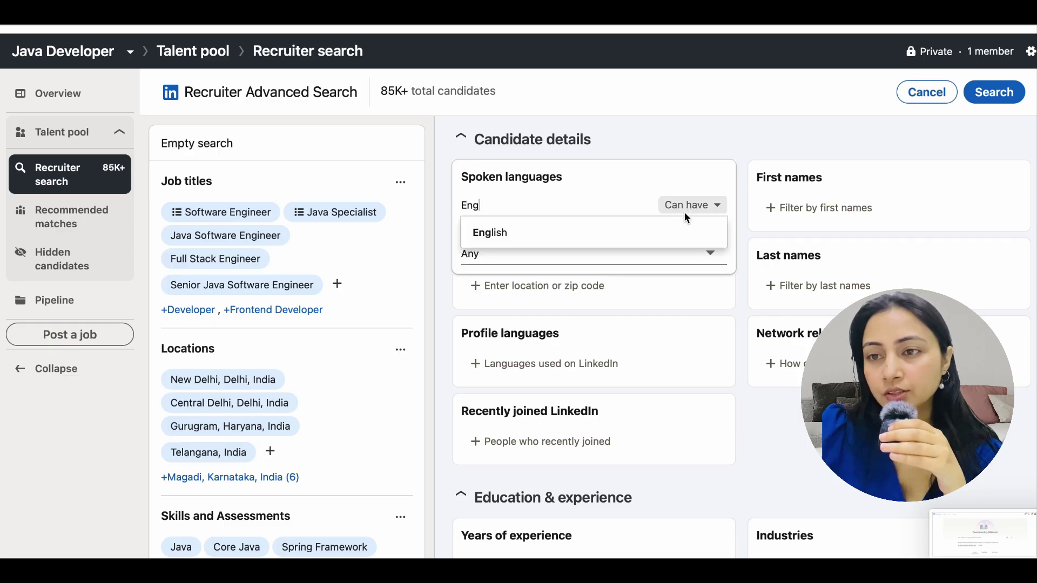
pyautogui.click(673, 229)
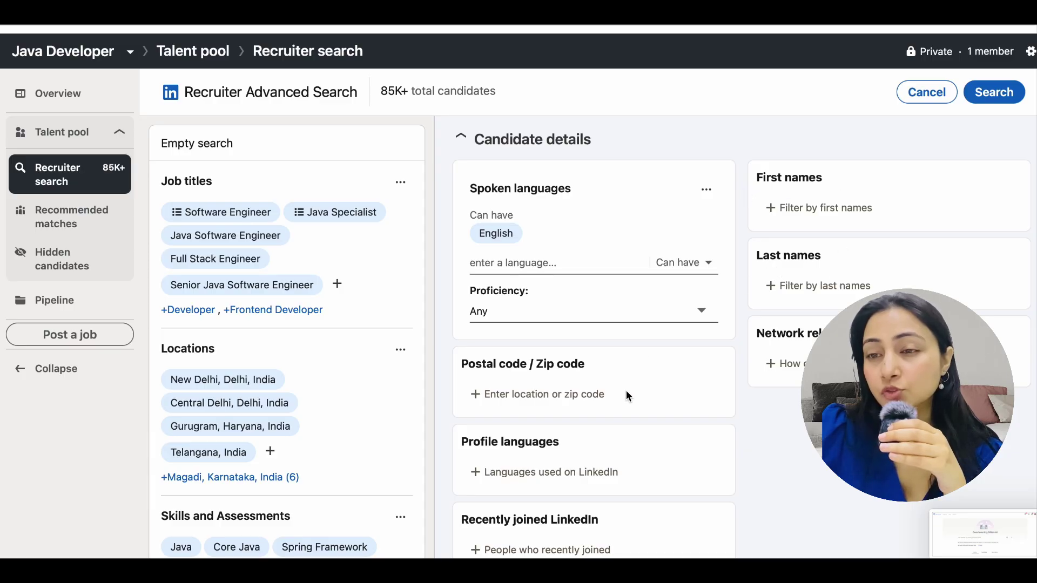
# - Review the advanced filters for candidate details, education and experience, company, and recruiting and candidate activity
pyautogui.scroll(-3, 626, 391)
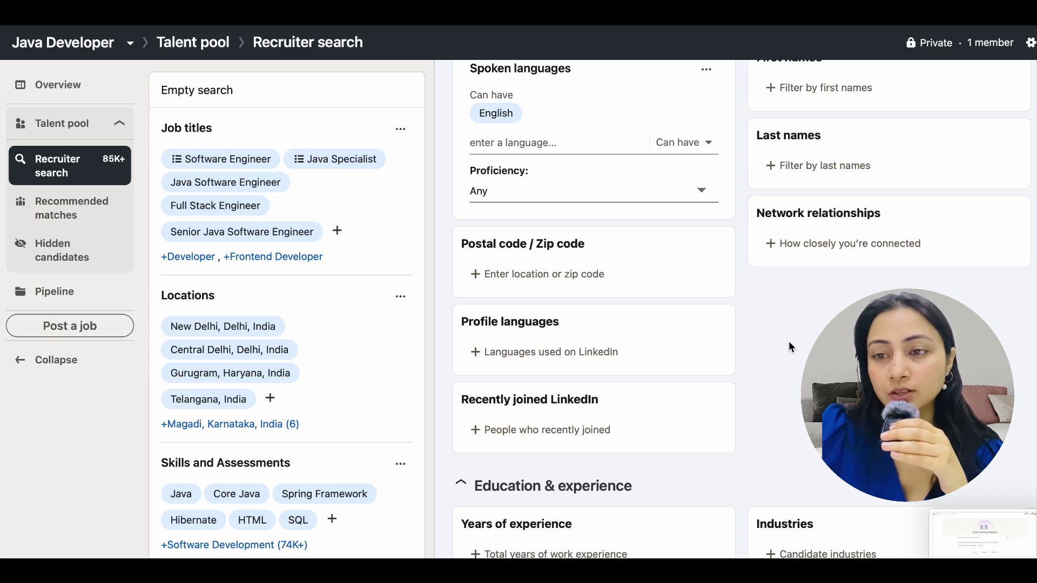
pyautogui.scroll(-1, 607, 441)
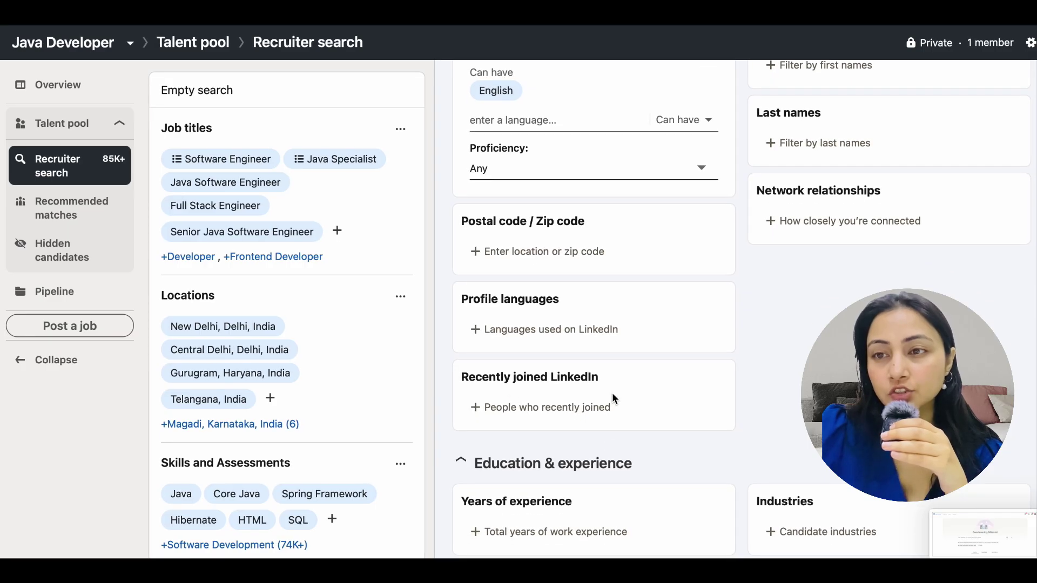
pyautogui.scroll(-5, 613, 394)
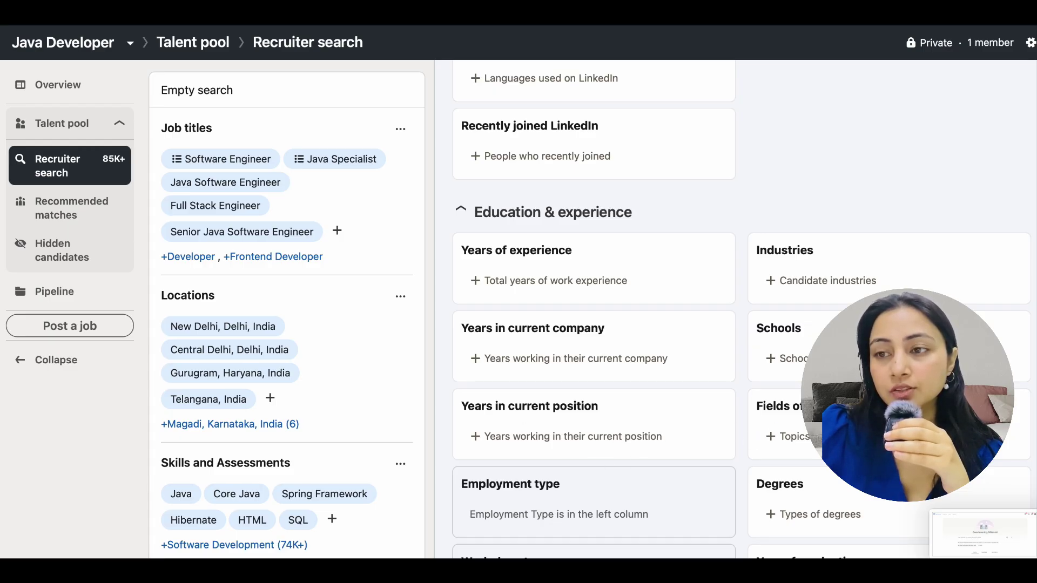
pyautogui.scroll(-3, 741, 308)
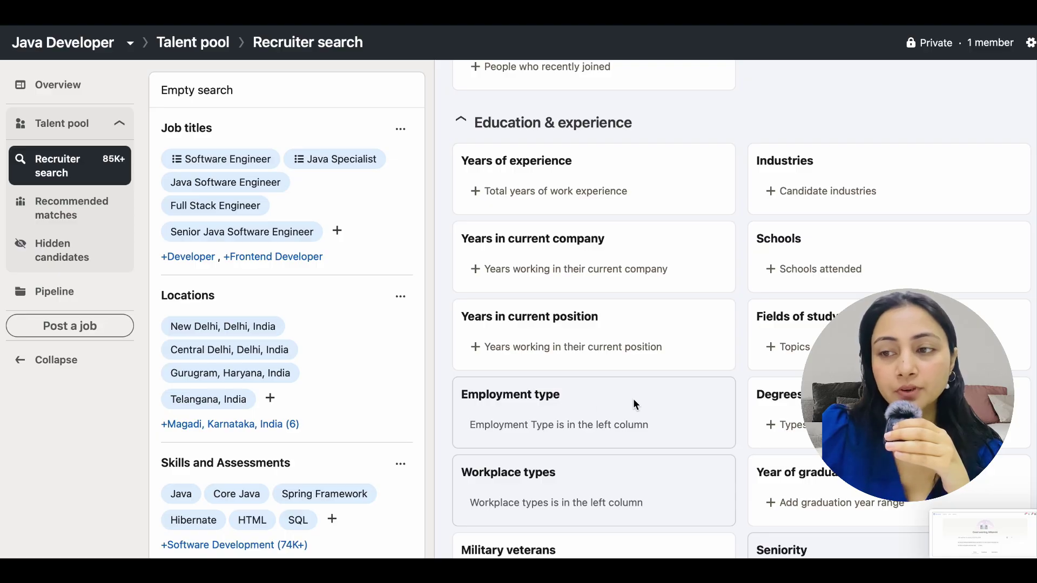
pyautogui.scroll(-2, 635, 404)
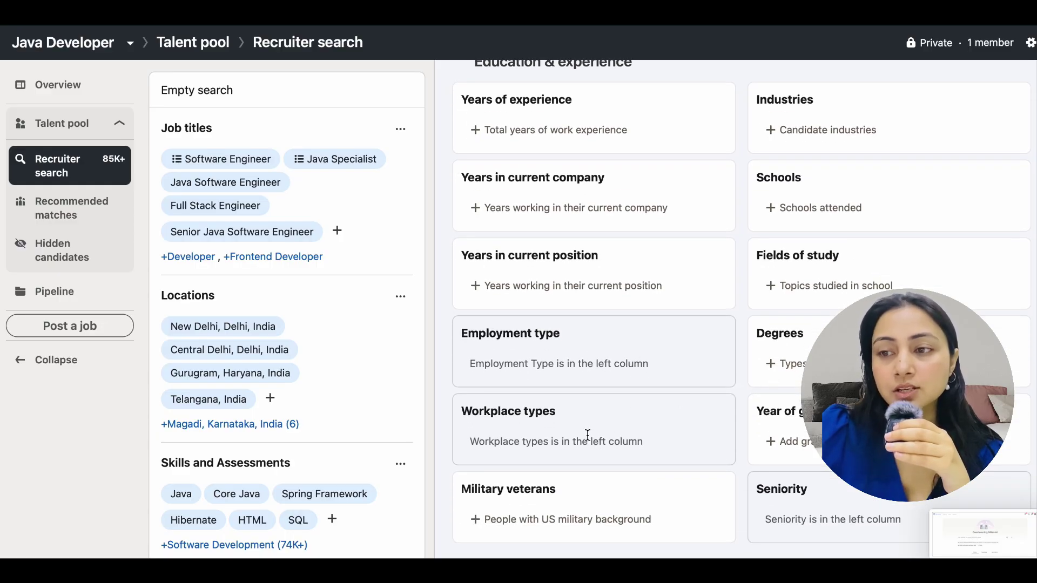
pyautogui.scroll(-2, 642, 432)
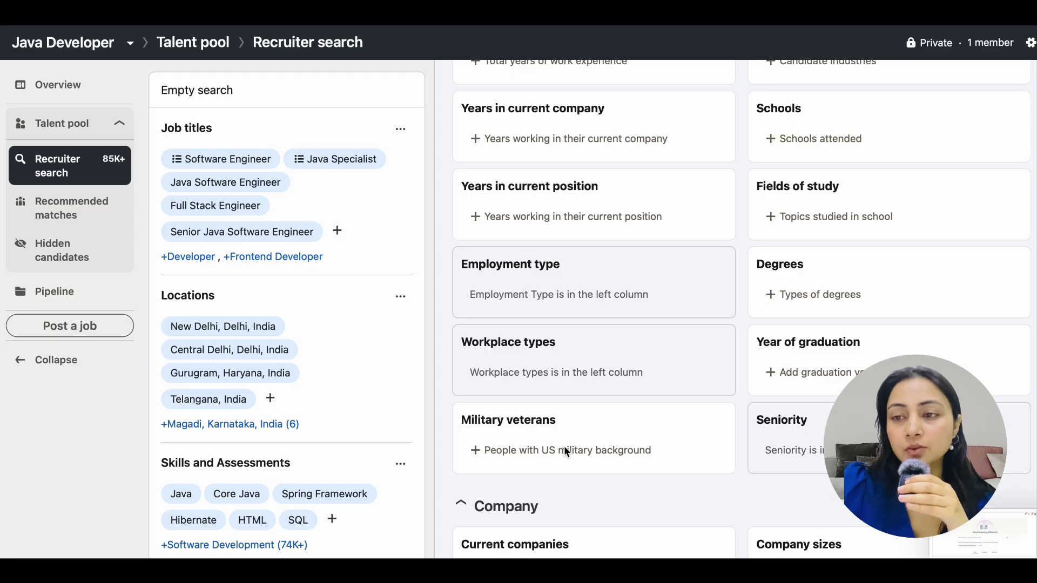
pyautogui.scroll(-5, 804, 441)
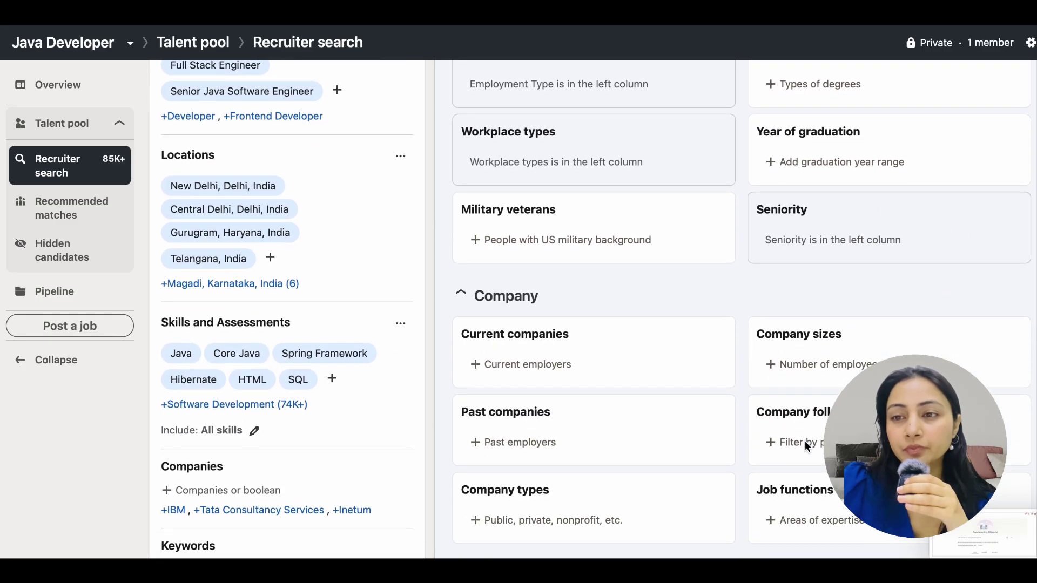
pyautogui.scroll(-2, 805, 447)
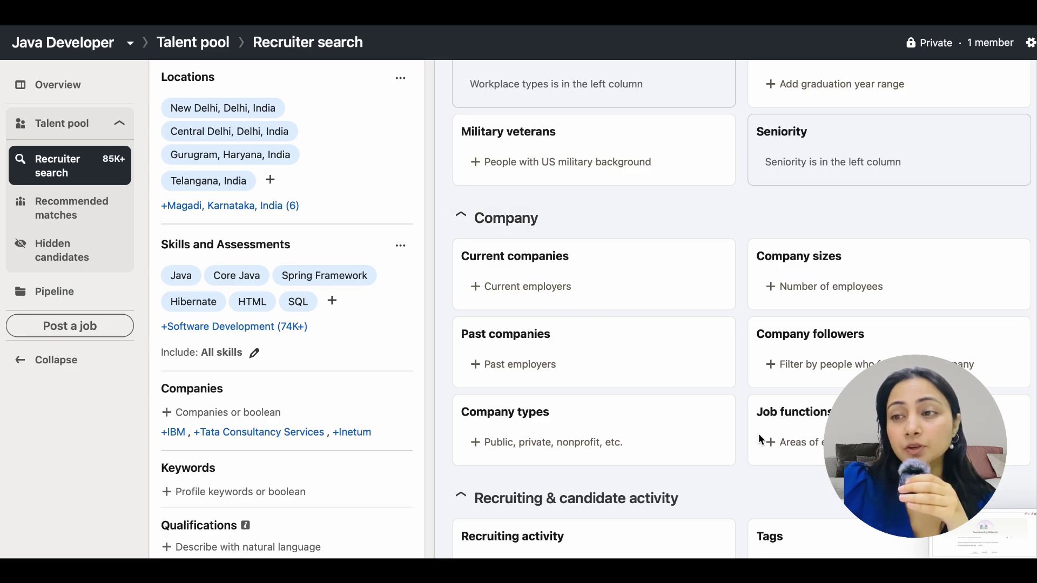
pyautogui.scroll(-4, 731, 441)
pyautogui.scroll(-1, 732, 441)
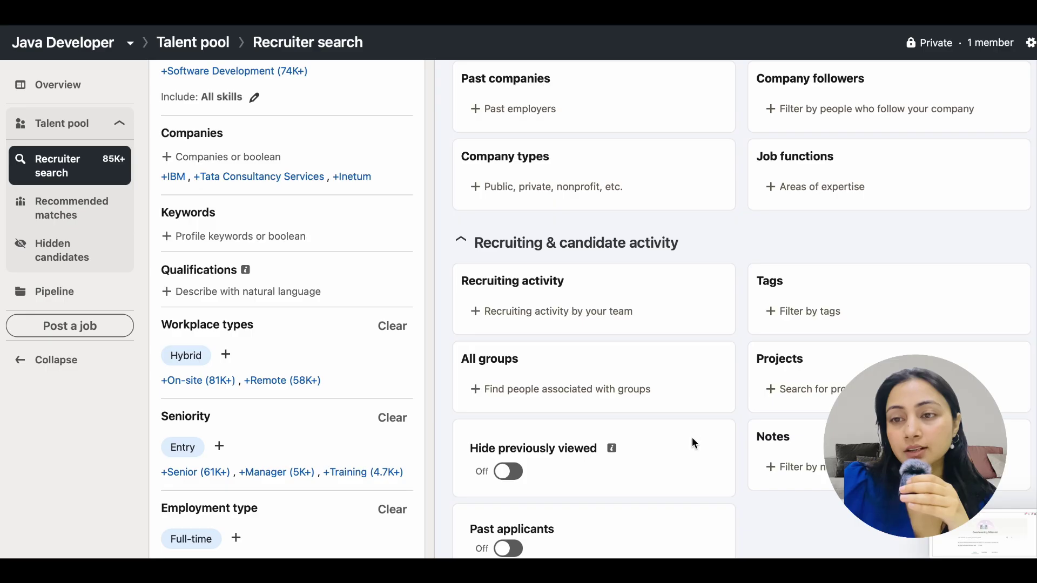
pyautogui.scroll(-1, 693, 440)
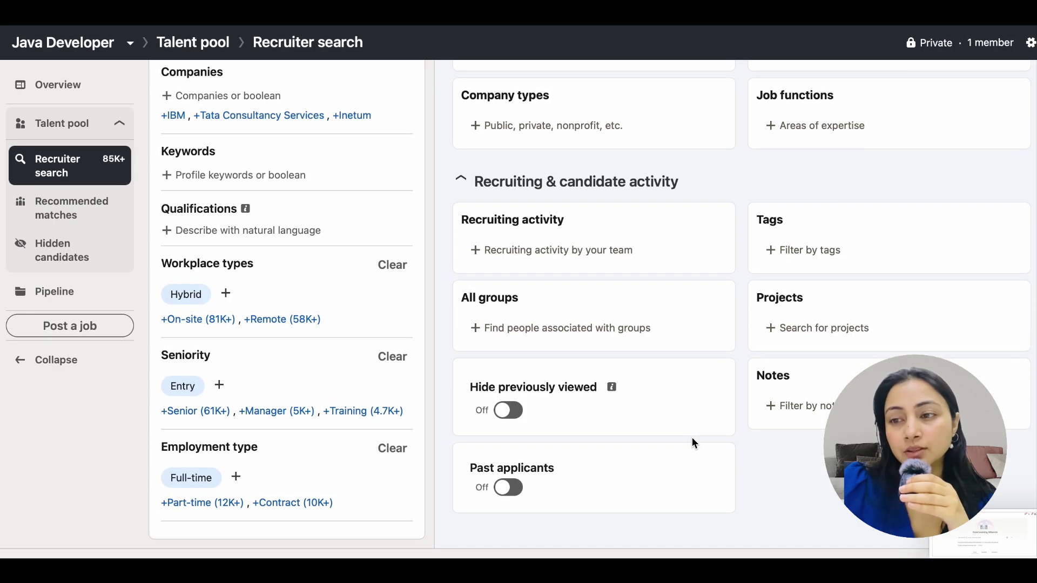
# - Run the advanced candidate search with the selected filters
pyautogui.scroll(6, 693, 440)
pyautogui.scroll(3, 693, 440)
pyautogui.scroll(8, 693, 440)
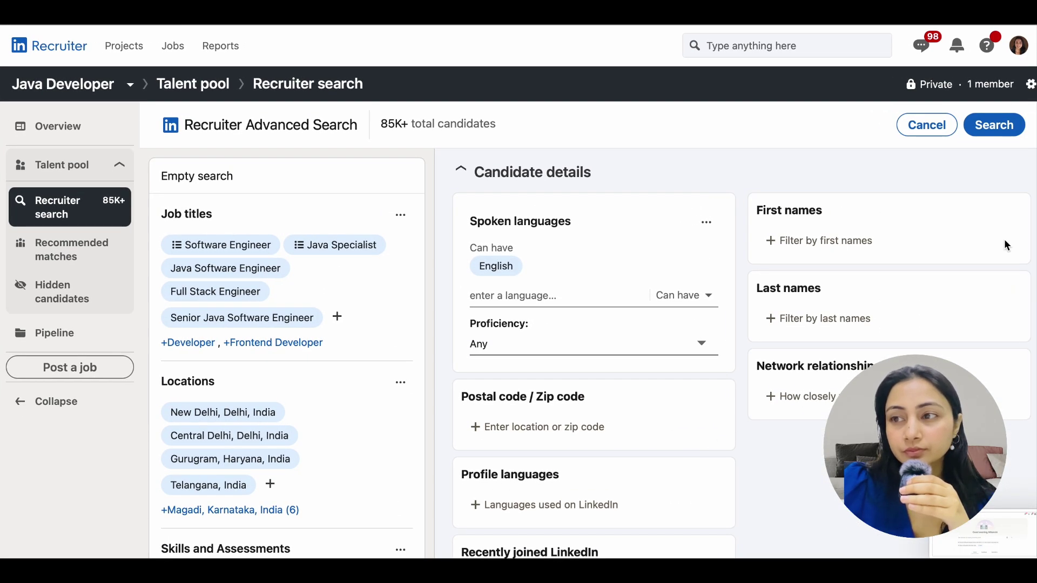
pyautogui.click(1005, 128)
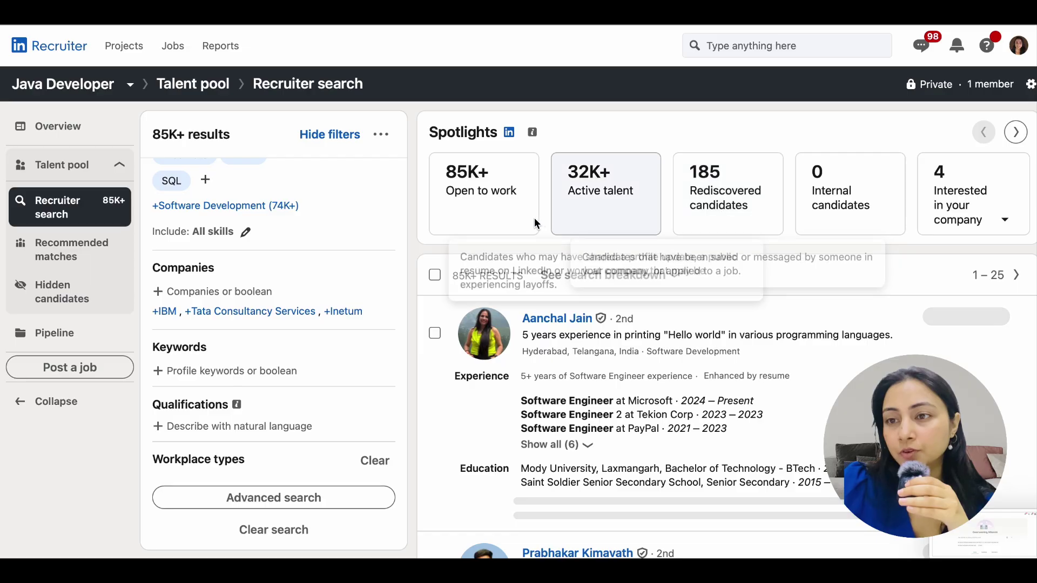
# - Examine the explanations of the Spotlights categories above the results and bring up the remaining category
pyautogui.moveTo(637, 216)
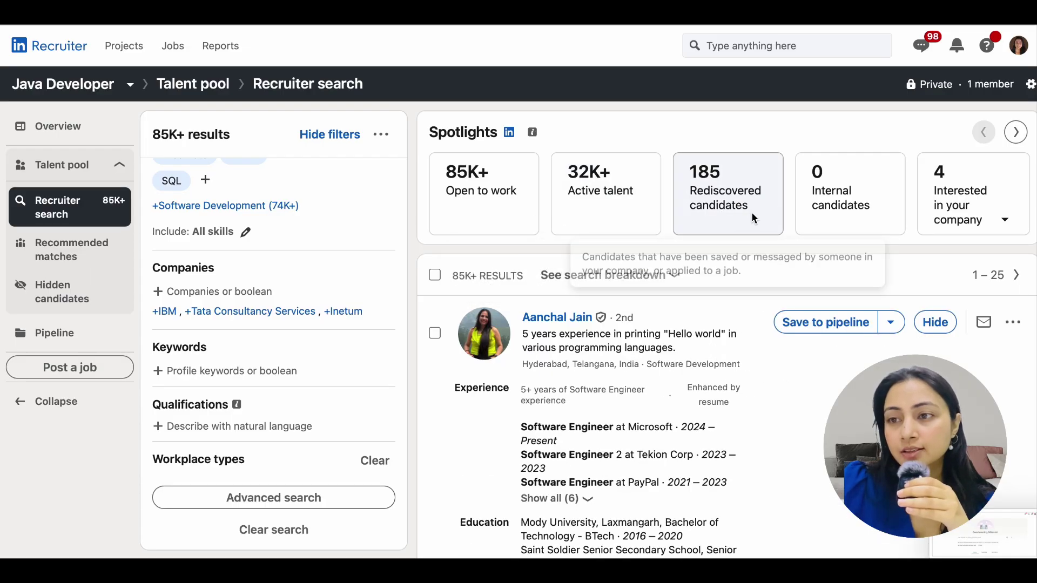
pyautogui.moveTo(826, 210)
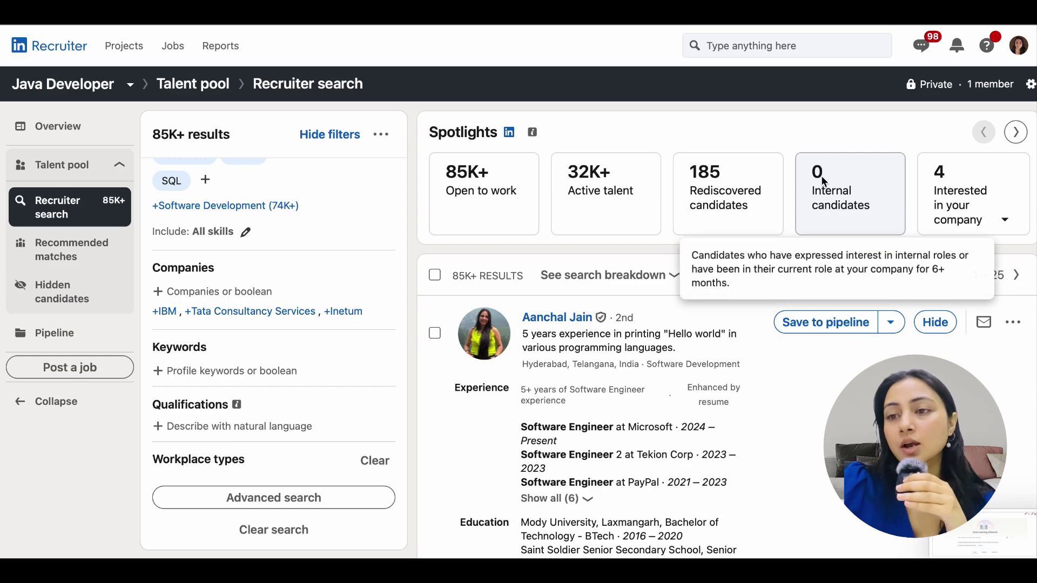
pyautogui.moveTo(825, 176)
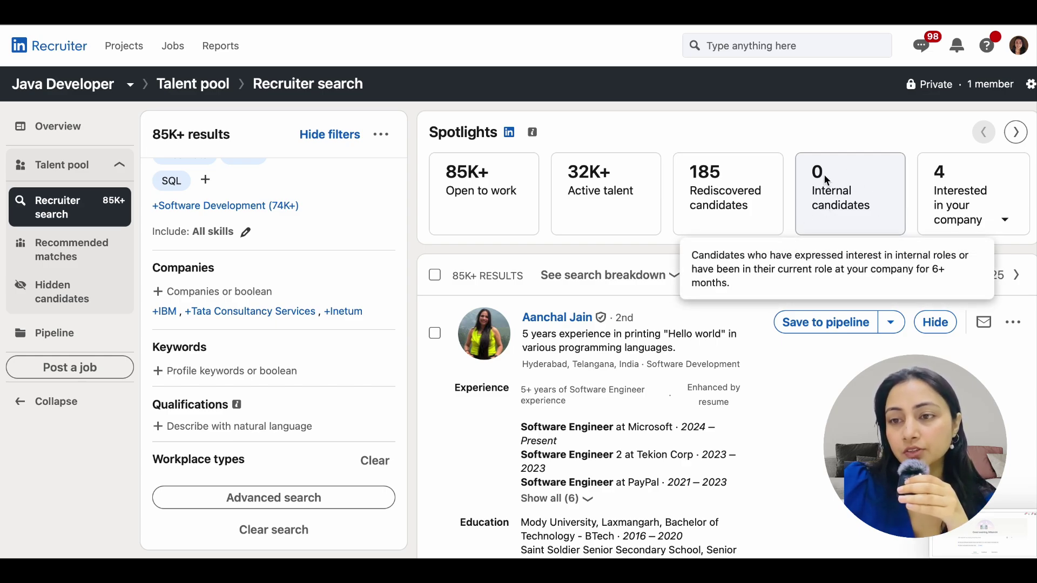
pyautogui.moveTo(975, 199)
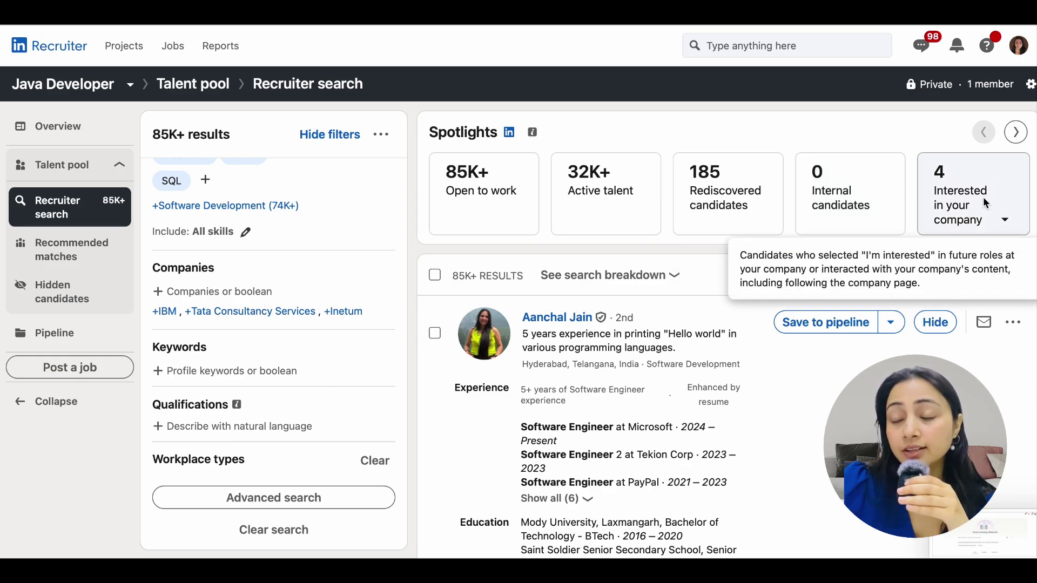
pyautogui.click(1016, 133)
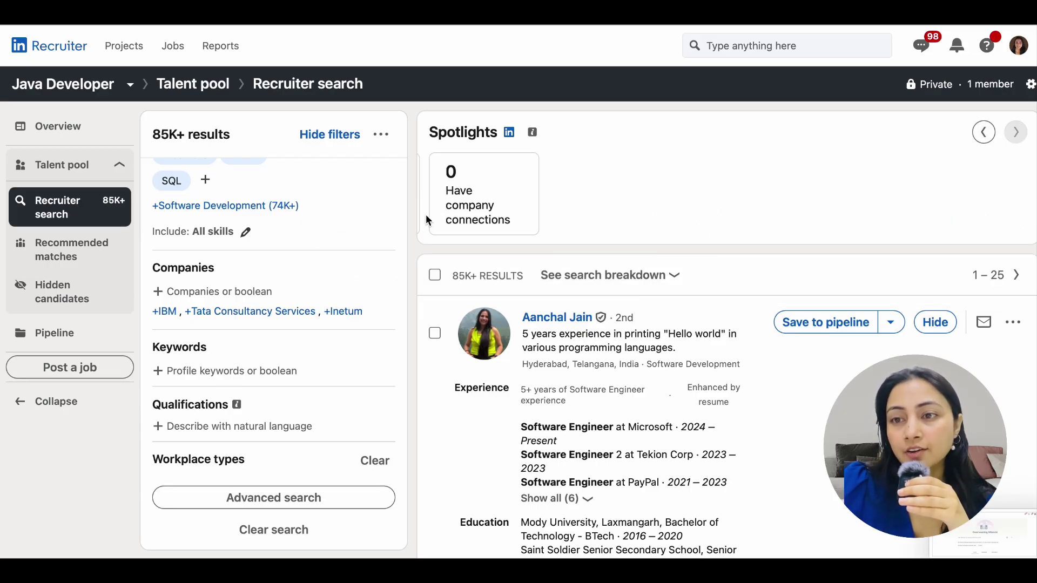
# - Restrict the candidate results to the Interested in your company spotlight and check the first candidate's resume-sharing note
pyautogui.click(985, 133)
pyautogui.click(964, 194)
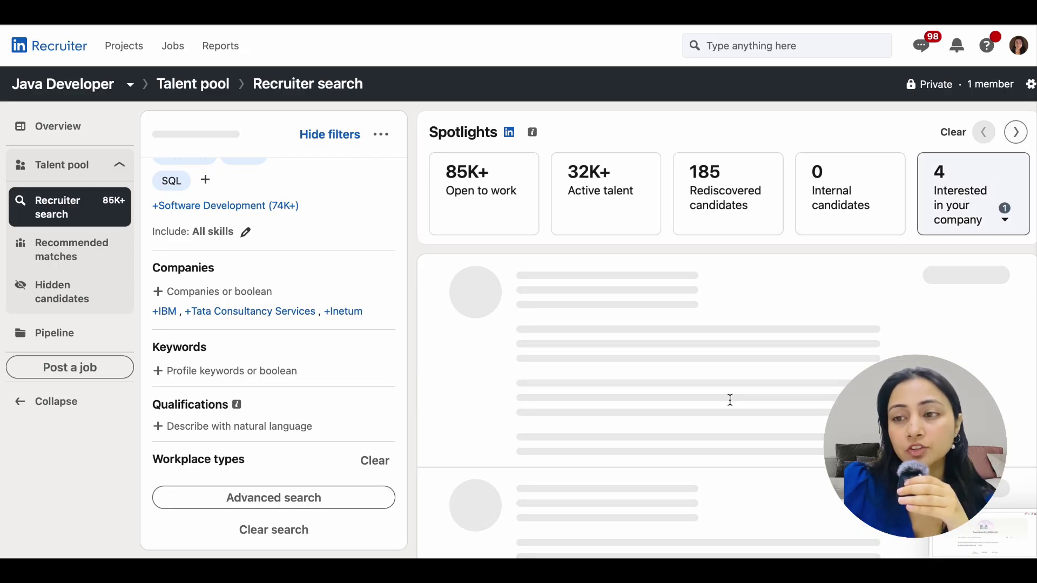
pyautogui.scroll(-1, 727, 398)
pyautogui.moveTo(714, 390)
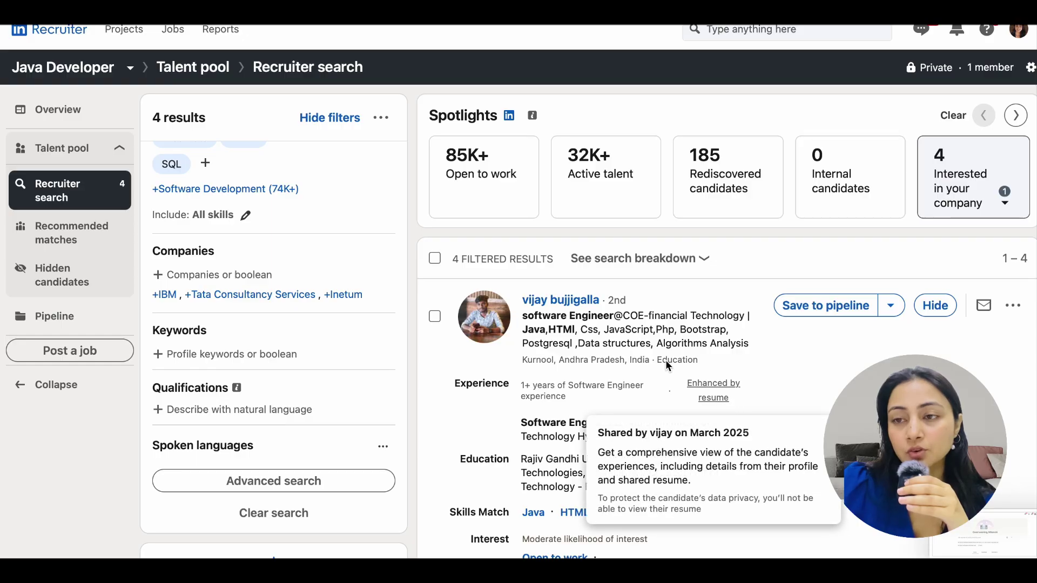
# - Look through the filtered candidates and show the pipeline stages available for saving the first one
pyautogui.scroll(-5, 665, 360)
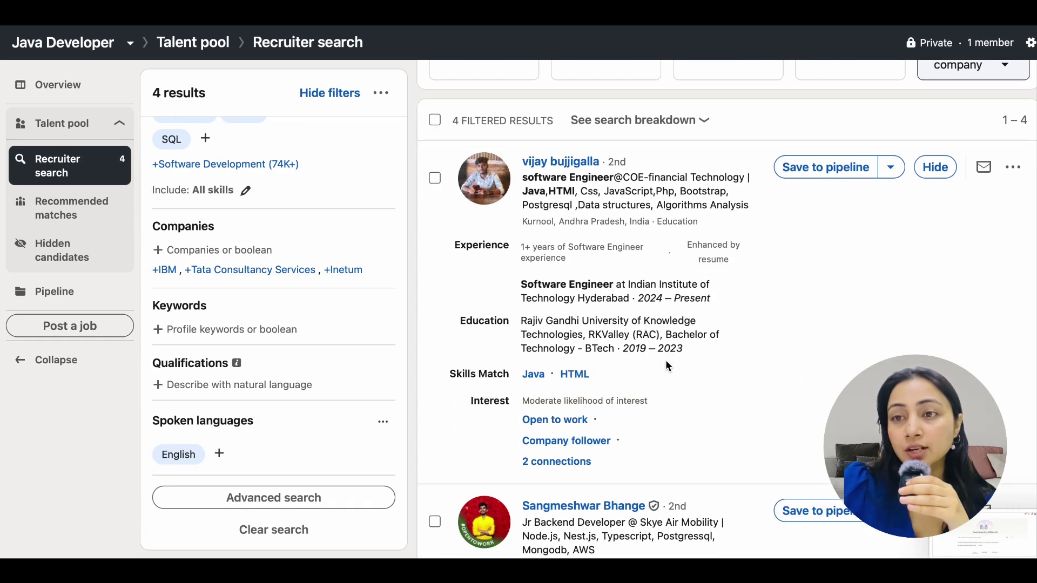
pyautogui.scroll(-10, 667, 365)
pyautogui.scroll(-12, 665, 359)
pyautogui.scroll(20, 665, 360)
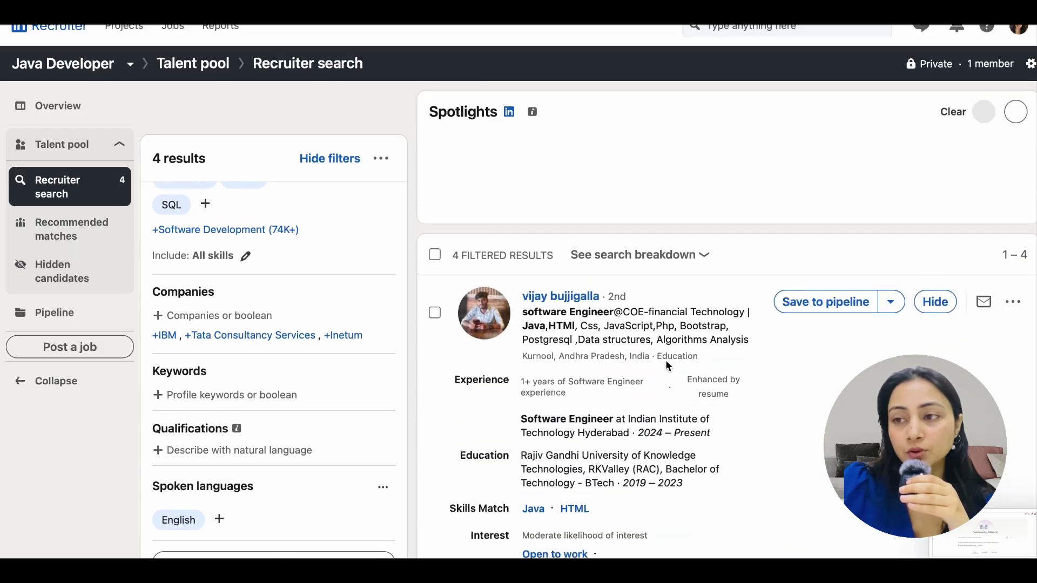
pyautogui.click(892, 328)
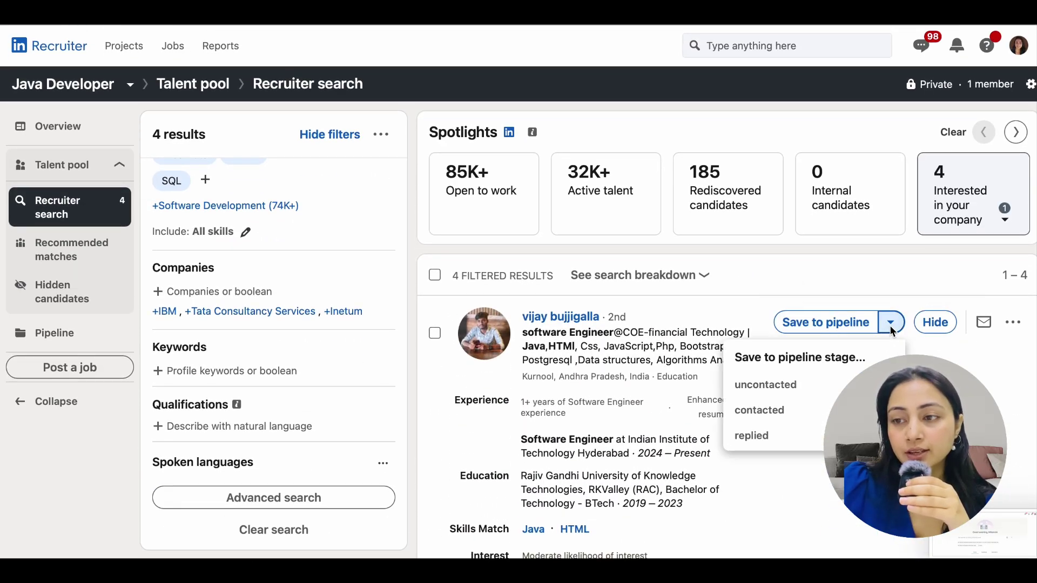
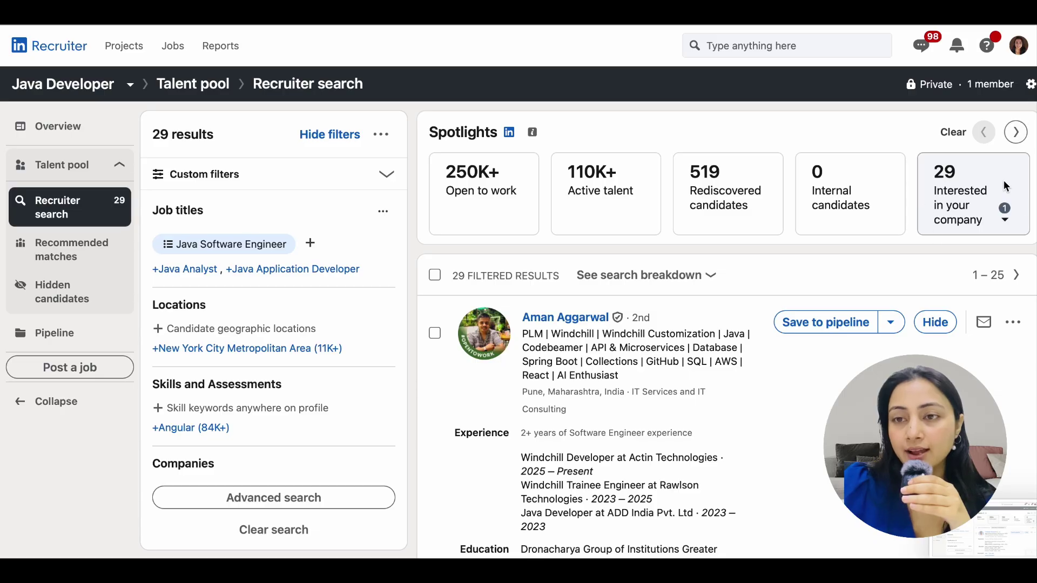
# - With the Interested in your company spotlight applied, select all candidates on the results page and start a bulk message to them
pyautogui.click(954, 192)
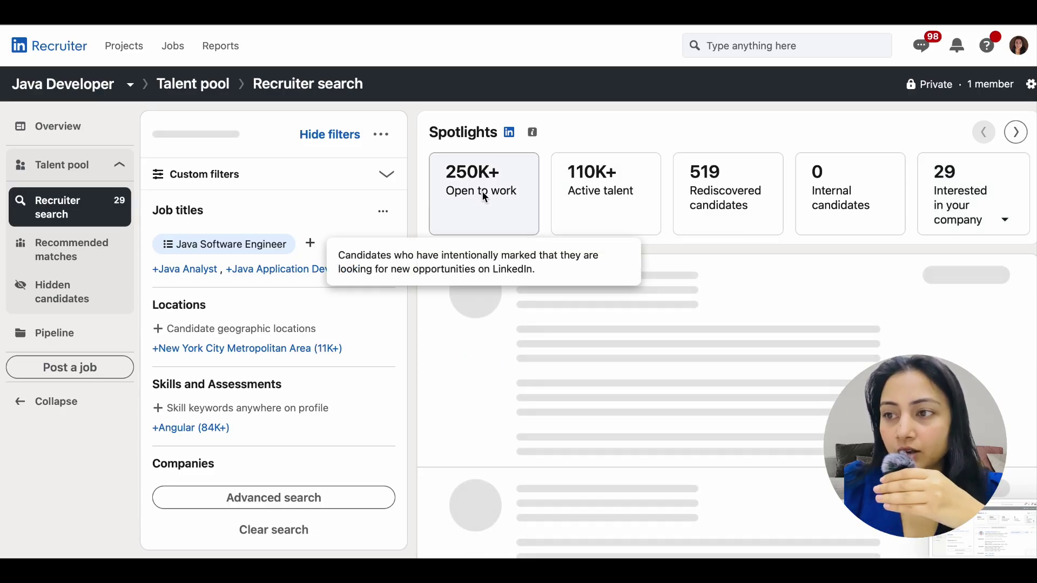
pyautogui.click(953, 190)
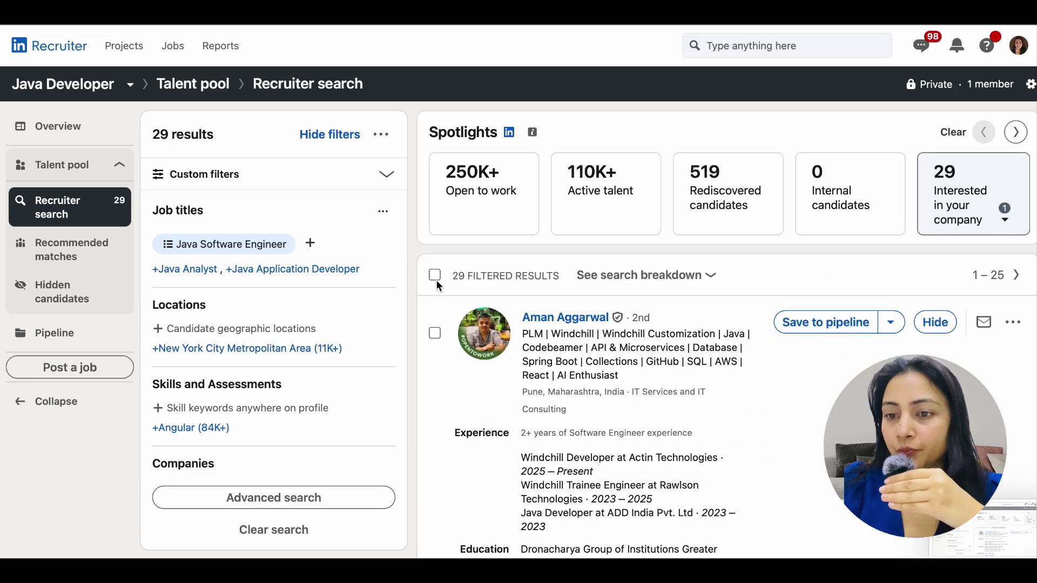
pyautogui.click(434, 276)
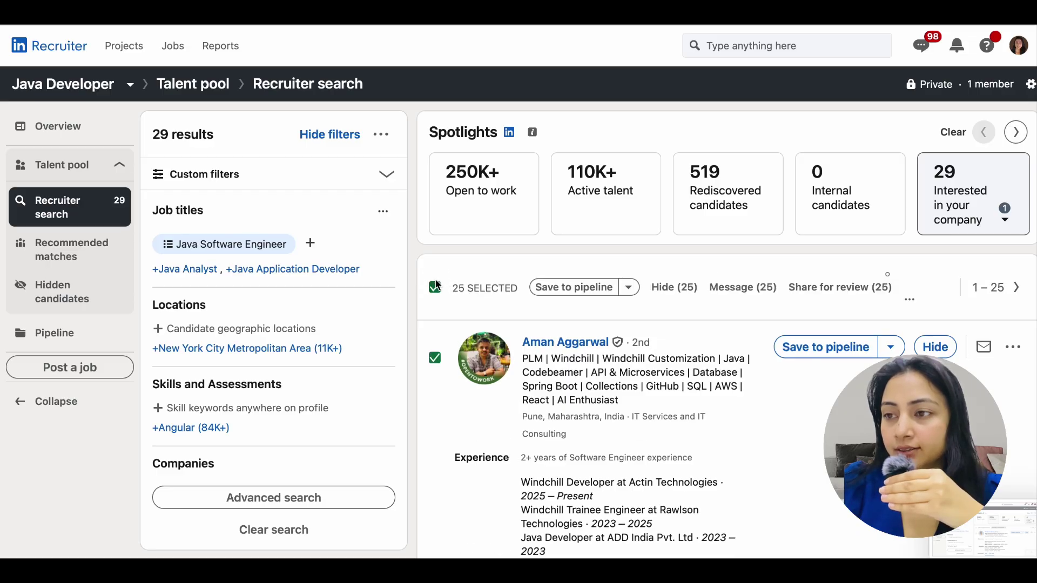
pyautogui.scroll(-1, 545, 407)
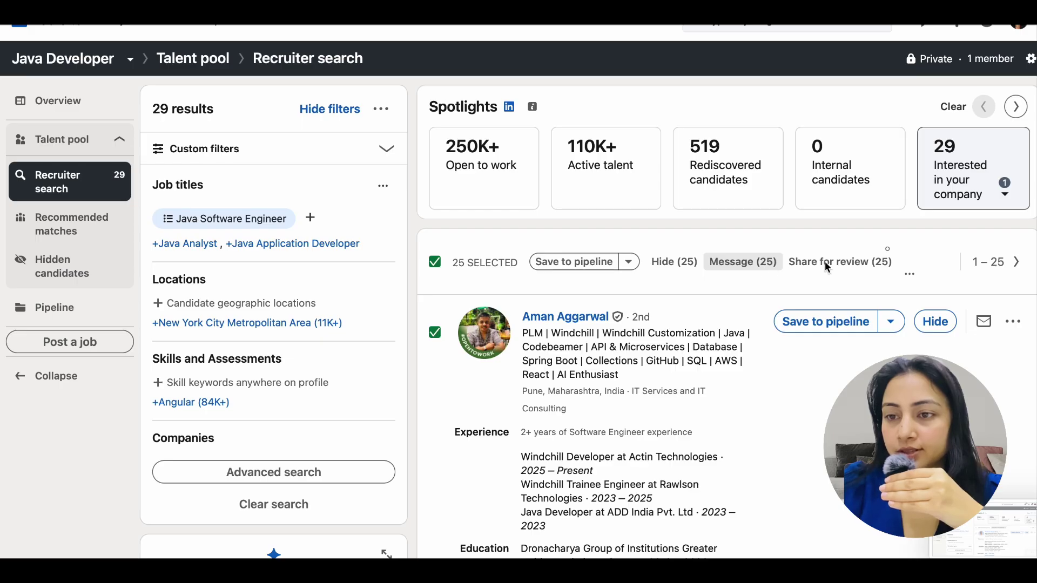
pyautogui.click(761, 265)
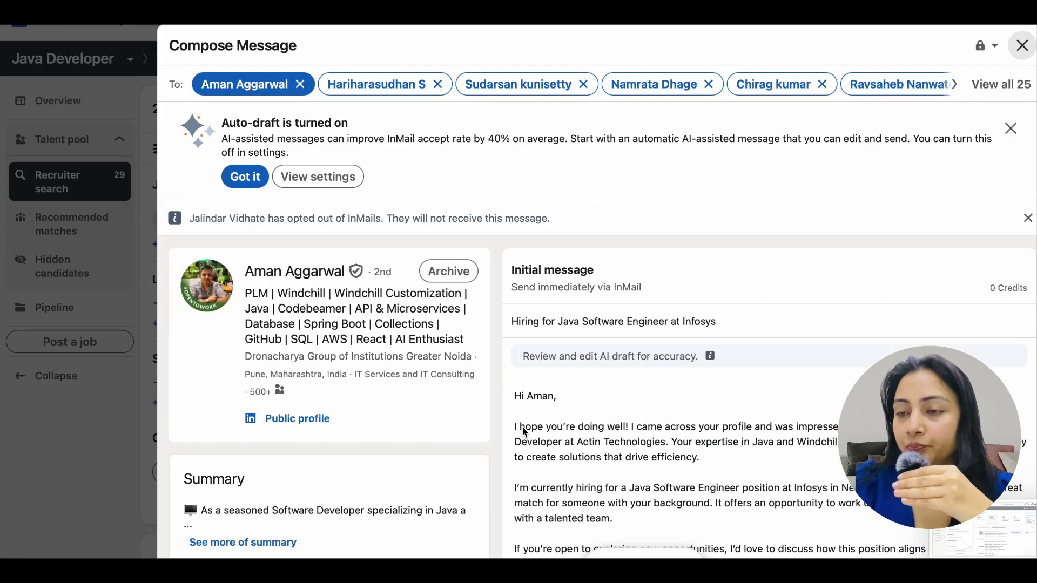
# - Read through the AI-drafted InMail for the first recipient, from the subject to the signature
pyautogui.scroll(-5, 666, 428)
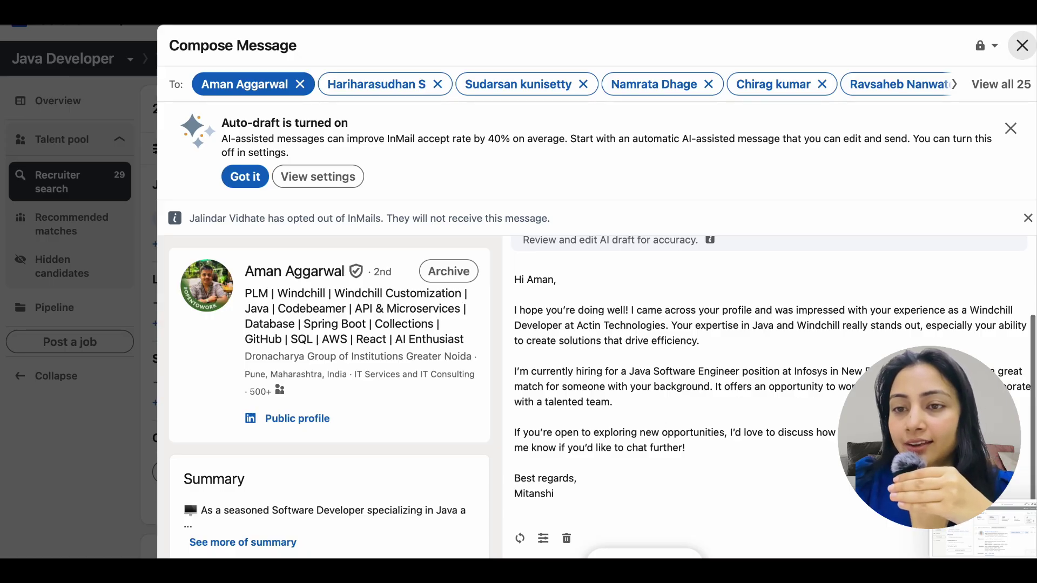
pyautogui.scroll(-2, 799, 461)
pyautogui.scroll(4, 799, 461)
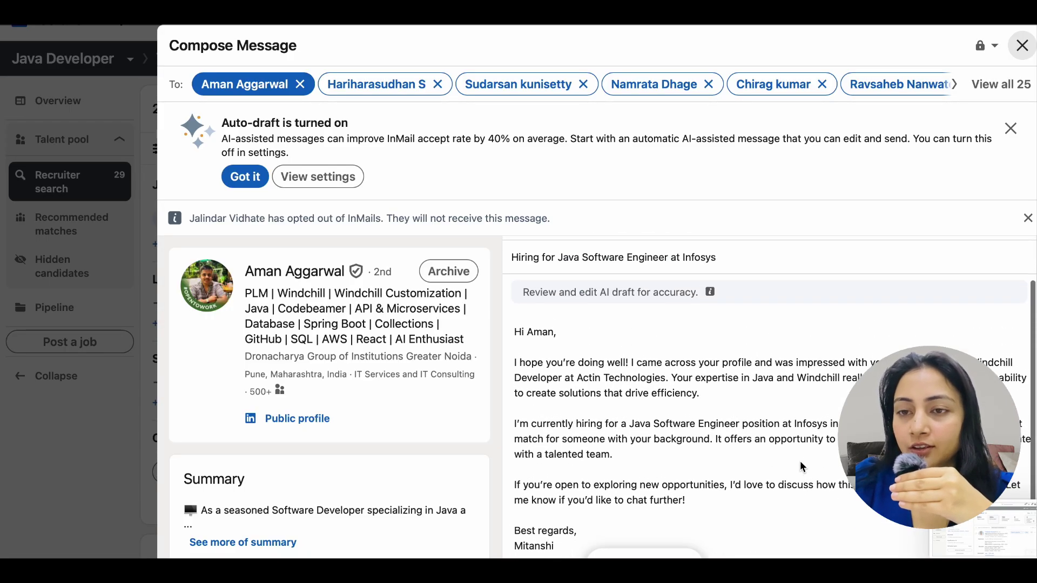
pyautogui.scroll(1, 531, 293)
# - Review the personalized AI message drafts for the second and third recipients
pyautogui.click(393, 87)
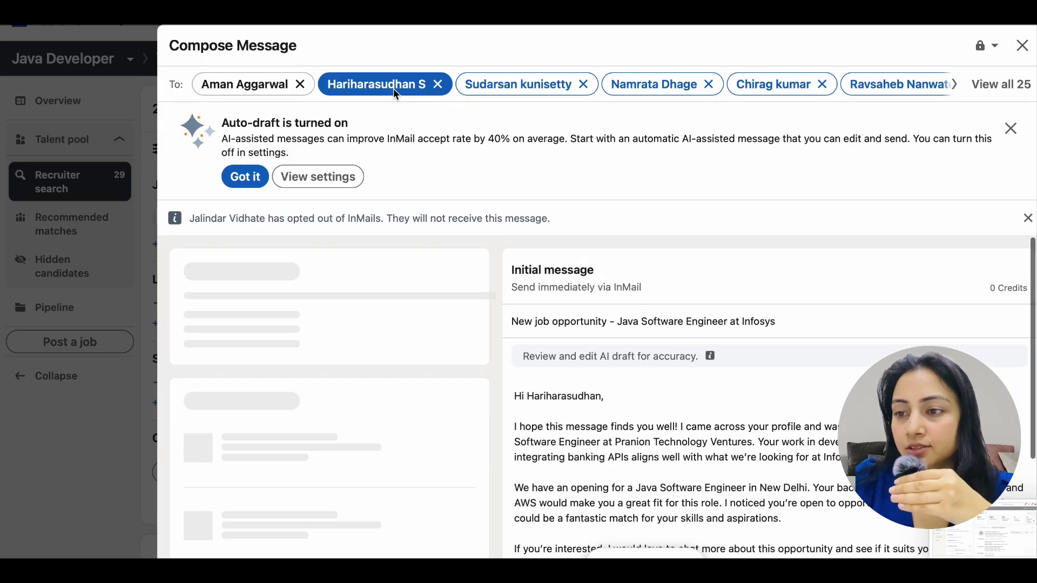
pyautogui.scroll(-1, 615, 478)
pyautogui.scroll(-1, 614, 479)
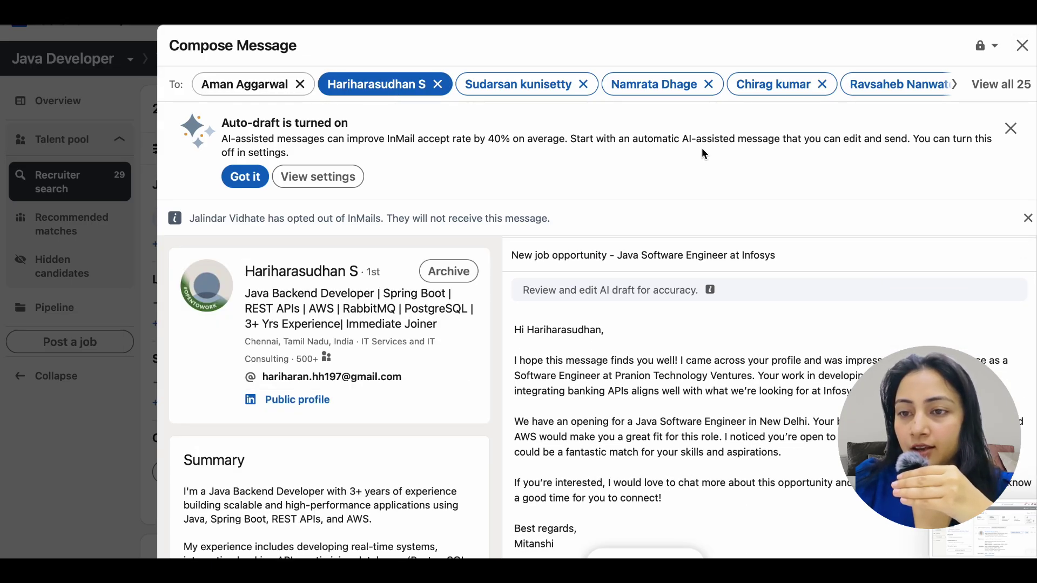
pyautogui.click(531, 89)
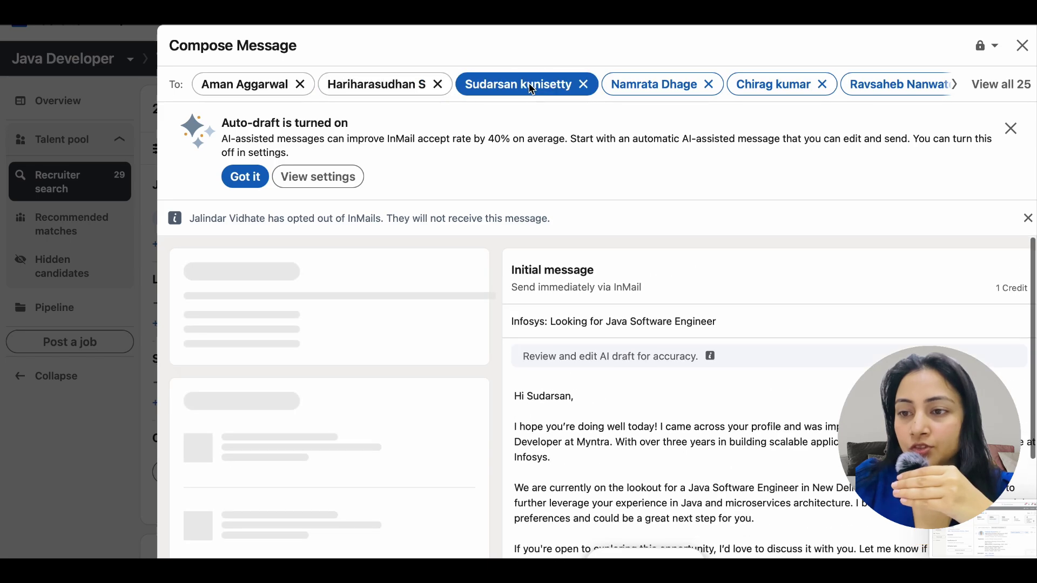
pyautogui.scroll(-5, 581, 430)
pyautogui.scroll(-1, 581, 430)
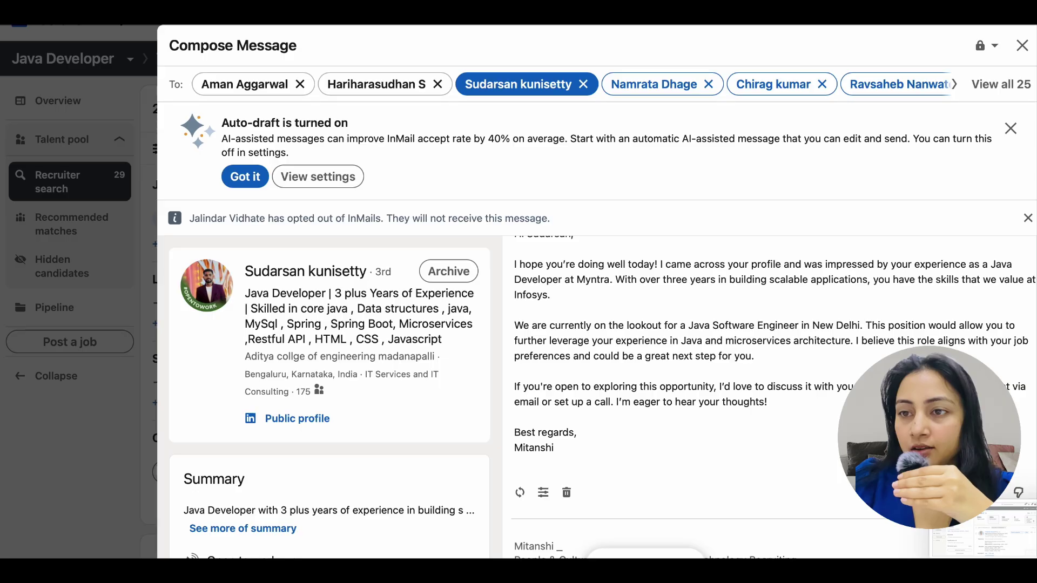
# - Bring up the fourth recipient and examine the candidate's experience, education and personal information beside the message draft
pyautogui.click(645, 85)
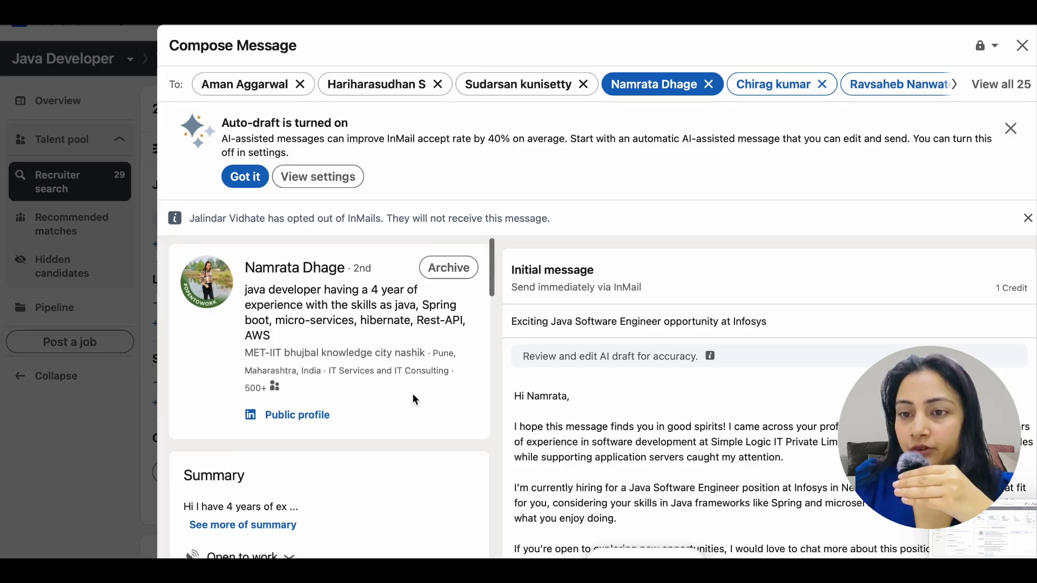
pyautogui.scroll(-3, 414, 400)
pyautogui.scroll(-6, 415, 399)
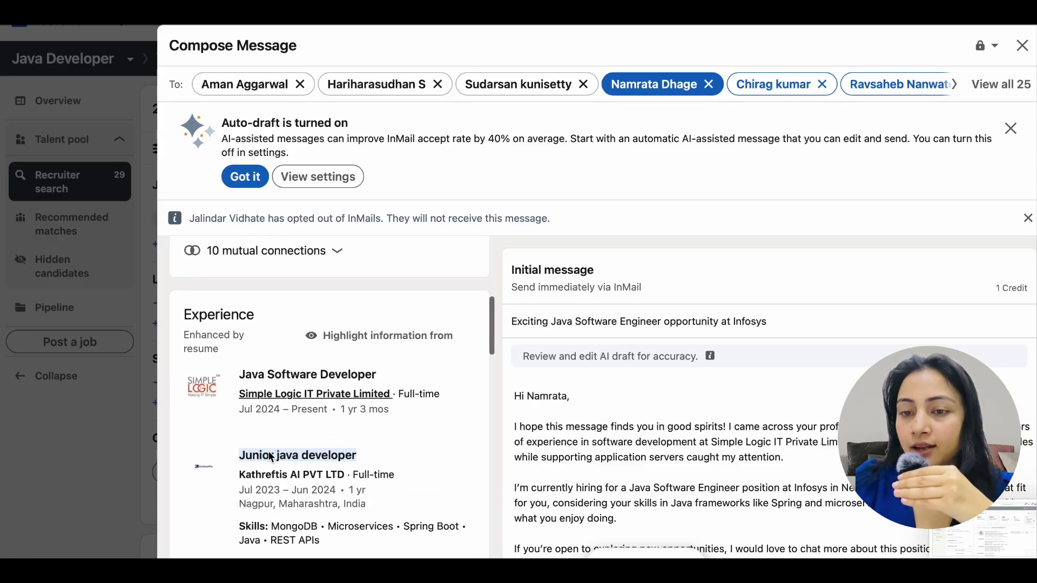
pyautogui.scroll(-10, 268, 452)
pyautogui.scroll(-20, 268, 452)
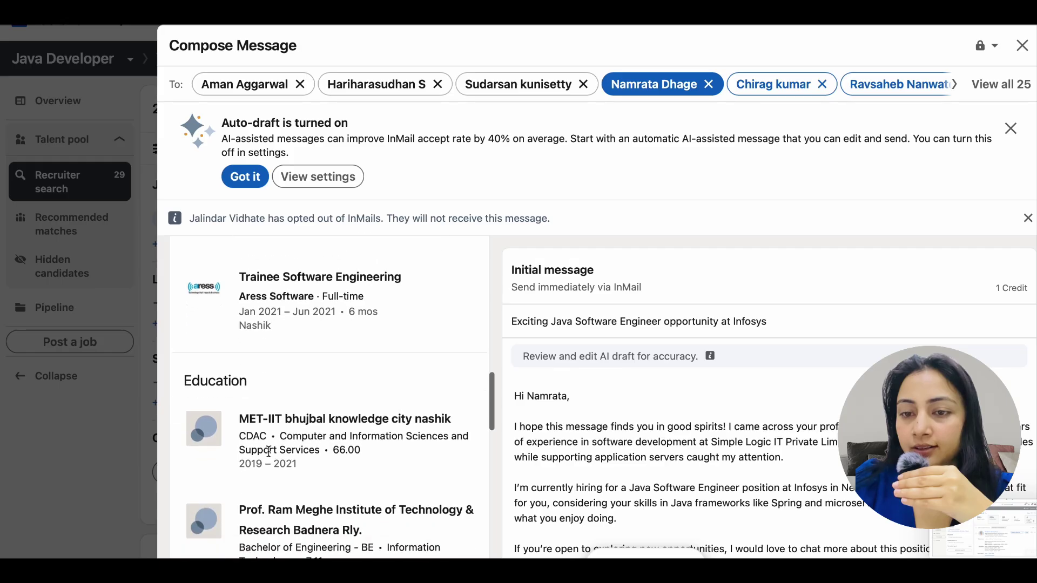
pyautogui.scroll(-8, 268, 452)
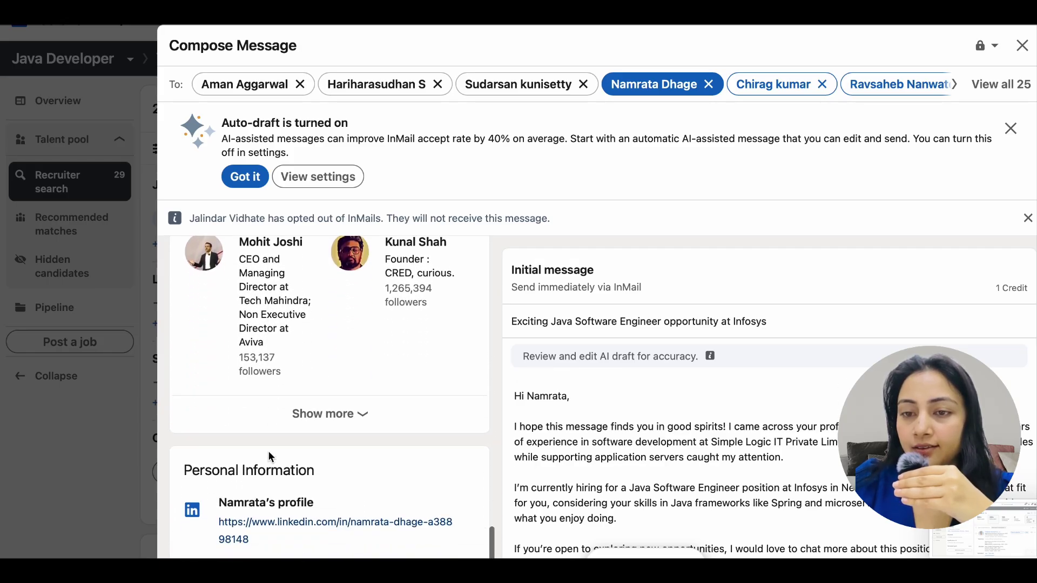
pyautogui.scroll(20, 268, 451)
pyautogui.scroll(2, 269, 453)
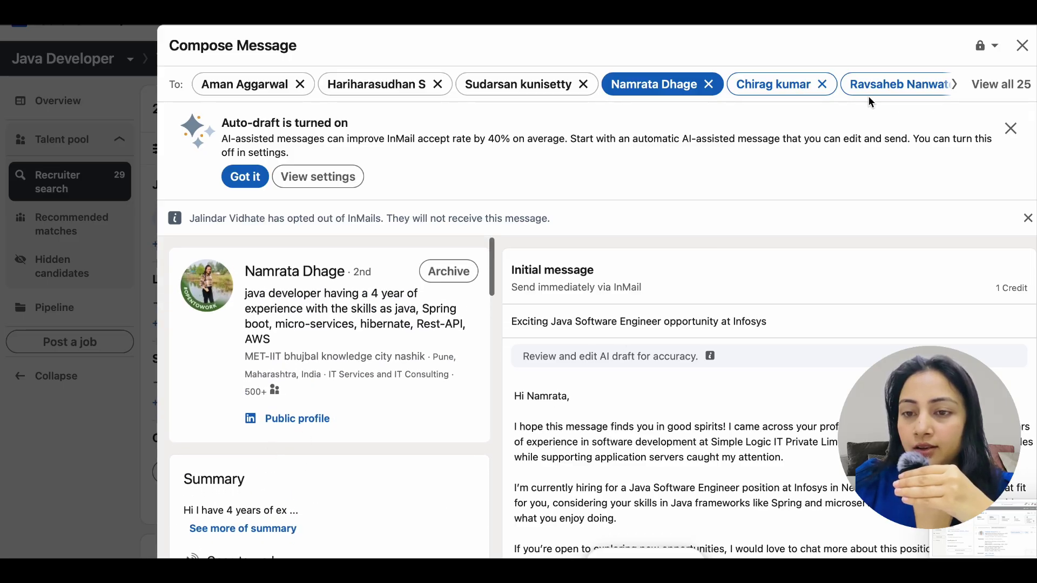
# - Review the personalized AI message draft for the fifth recipient
pyautogui.click(772, 83)
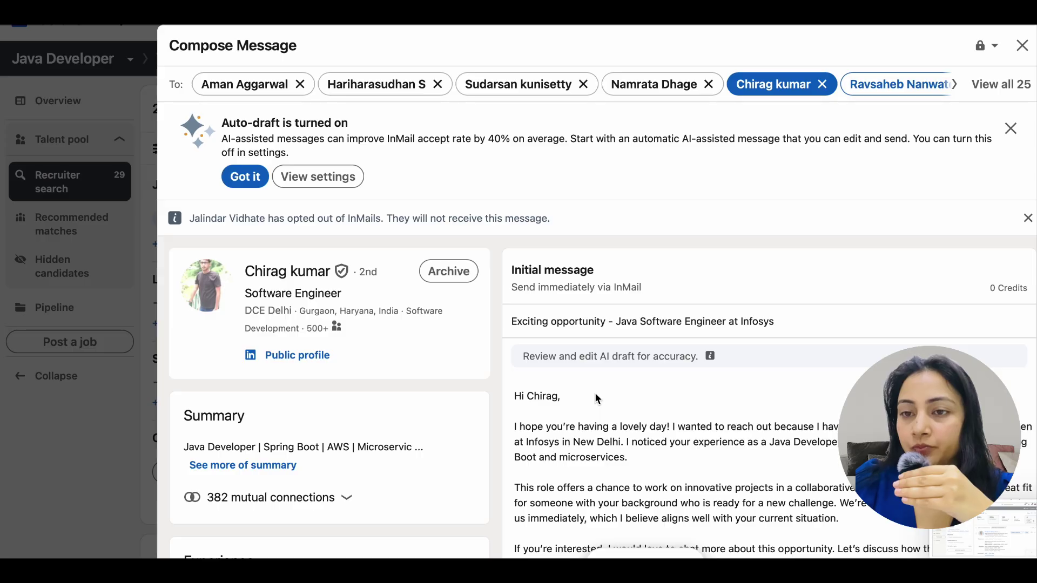
pyautogui.scroll(-5, 596, 394)
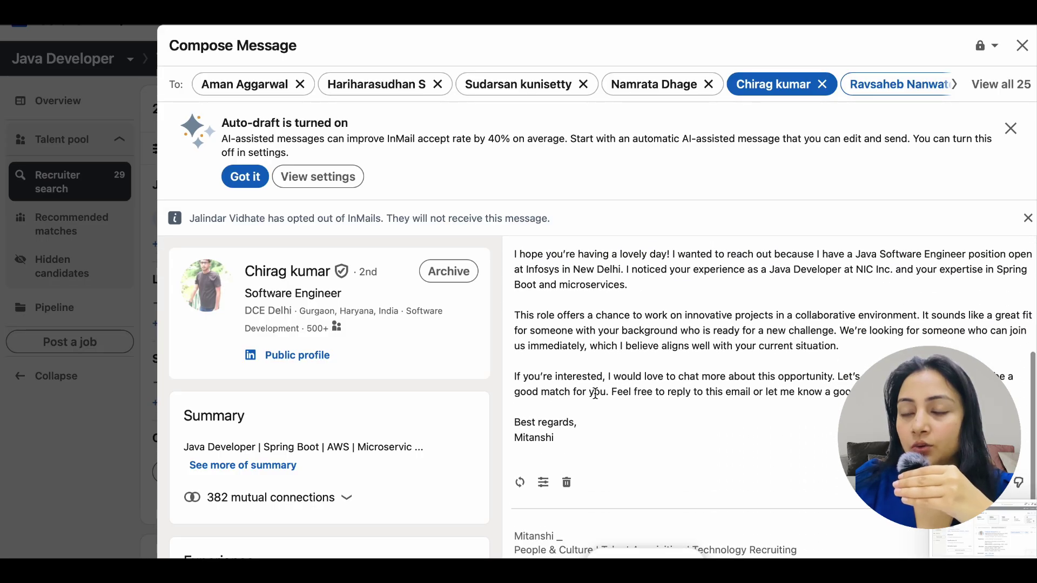
pyautogui.scroll(3, 597, 397)
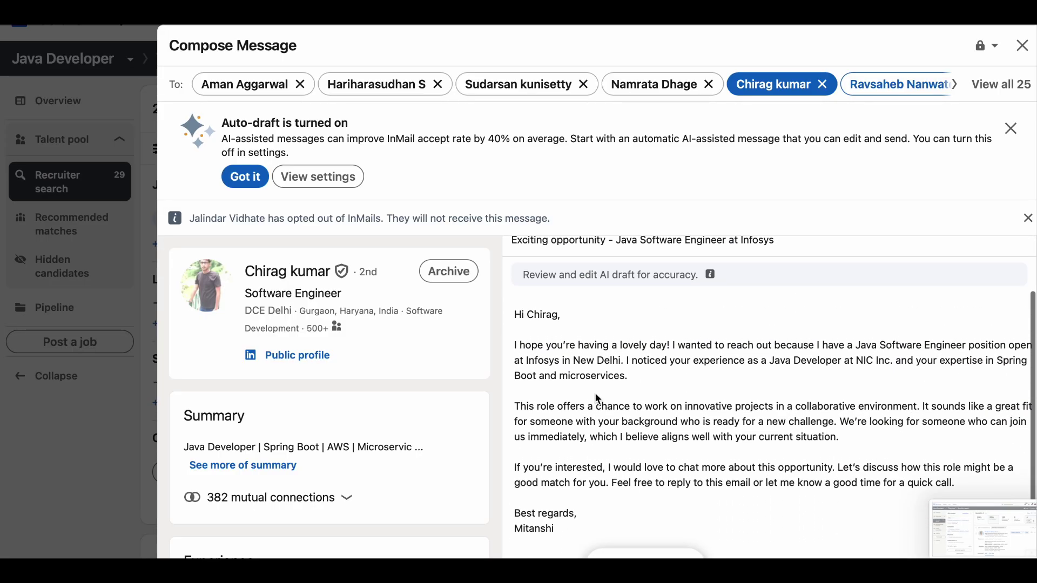